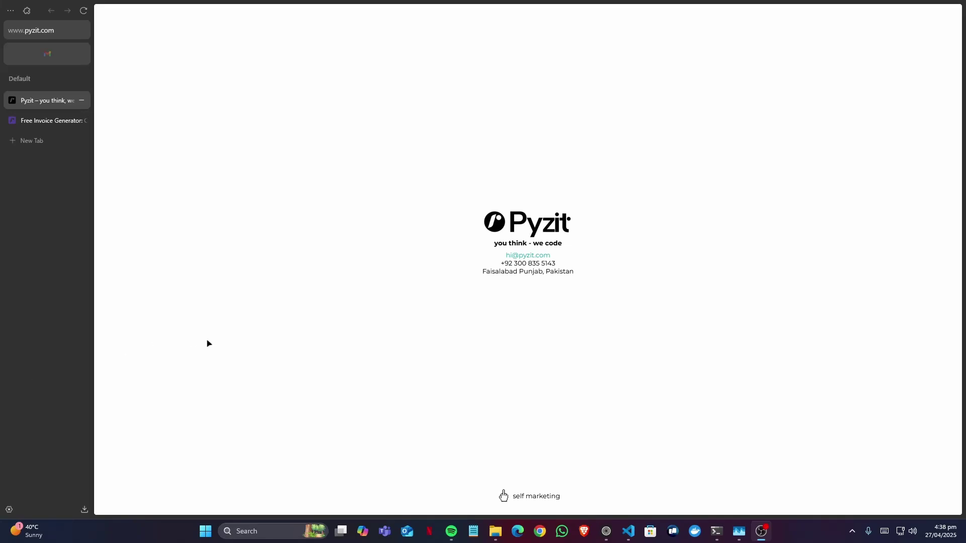
- Launch Jan from Windows search and drag its window to a new spot
key(alt+space)
text(jav)
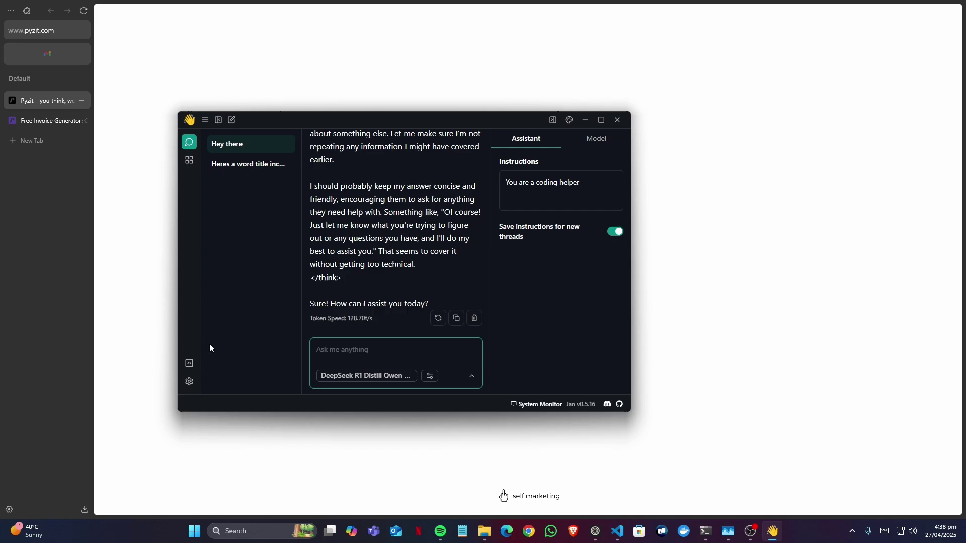
mouse_move(298, 118)
mouse_down()
mouse_move(412, 82)
mouse_move(279, 3)
mouse_move(318, 86)
mouse_move(304, 111)
mouse_up()
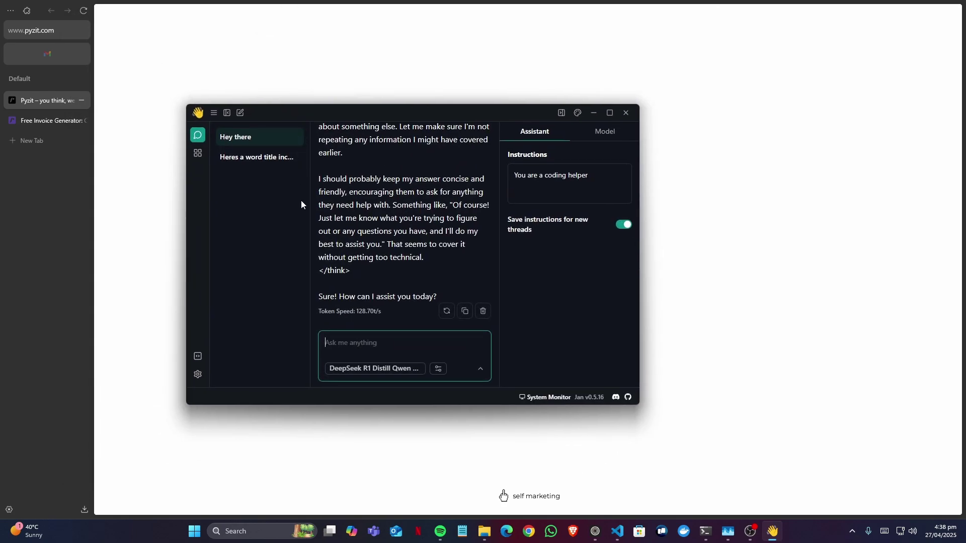
- Maximize Jan, glance at the model list, and start a new empty thread
click(610, 109)
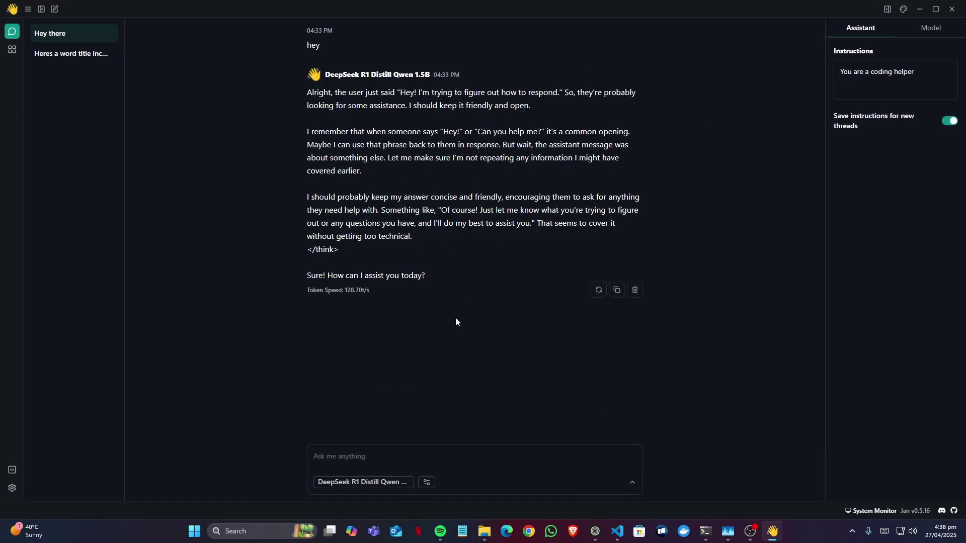
click(360, 484)
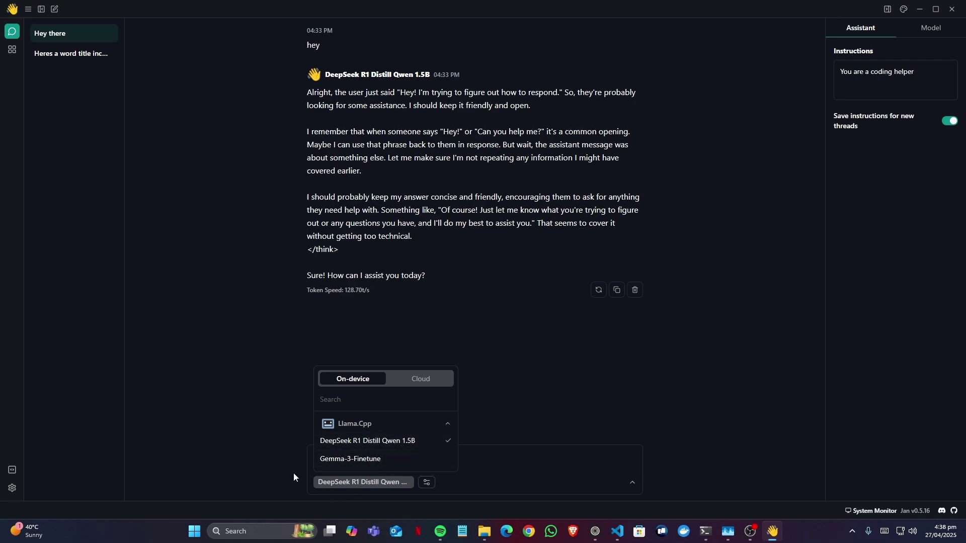
triple_click(271, 443)
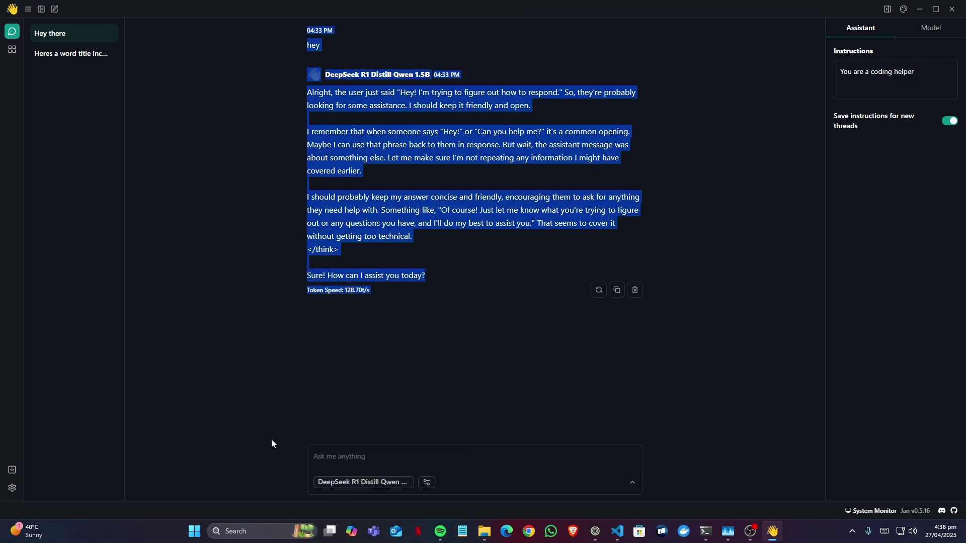
click(54, 10)
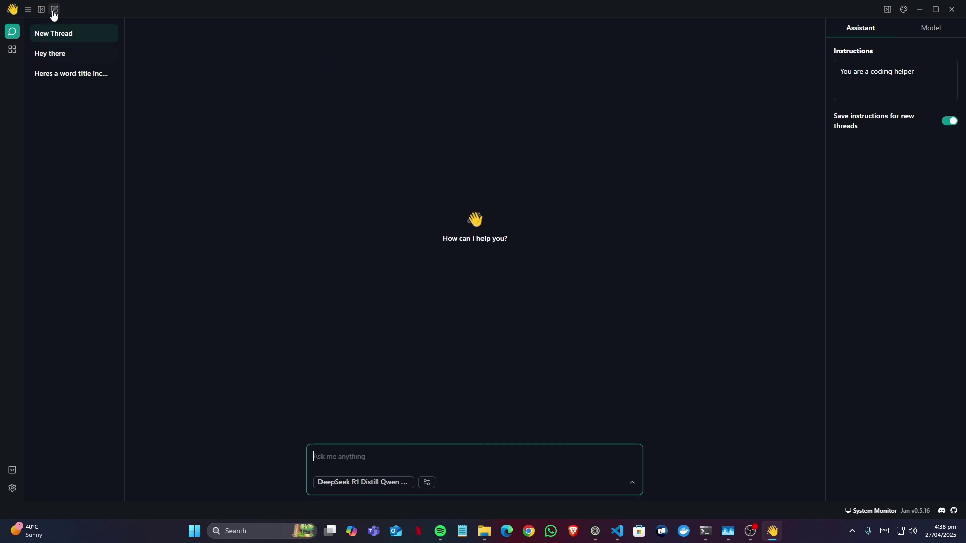
- Start the DeepSeek R1 Distill Qwen 1.5B model from the My Models settings
click(11, 487)
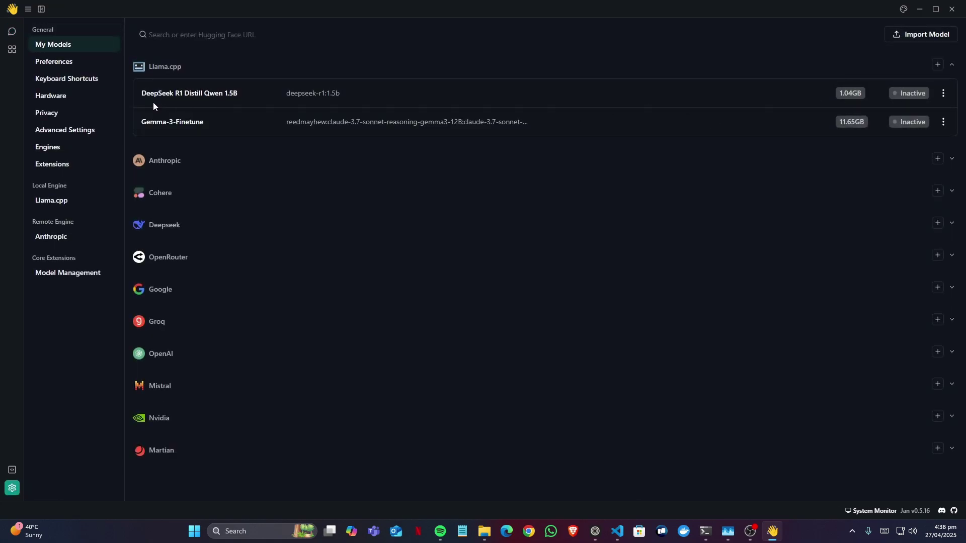
click(943, 93)
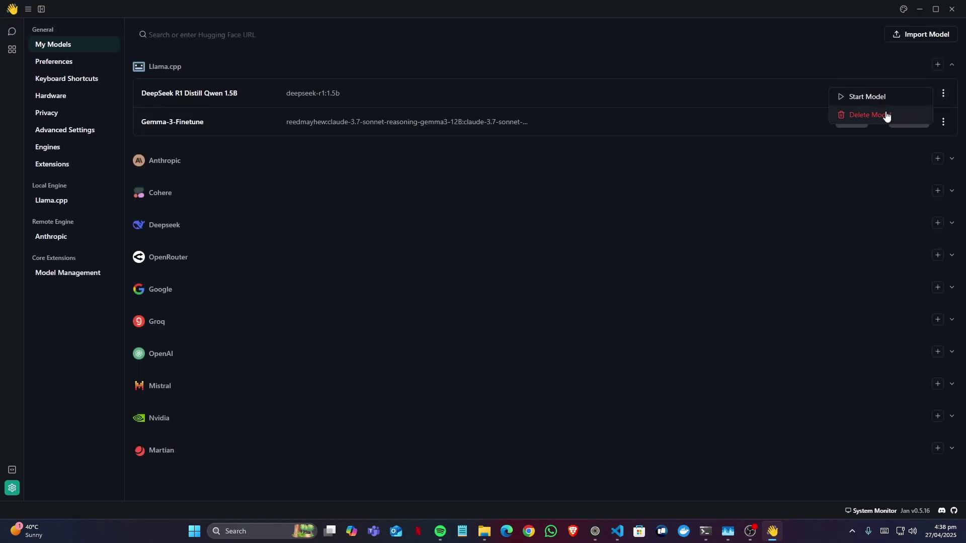
click(851, 97)
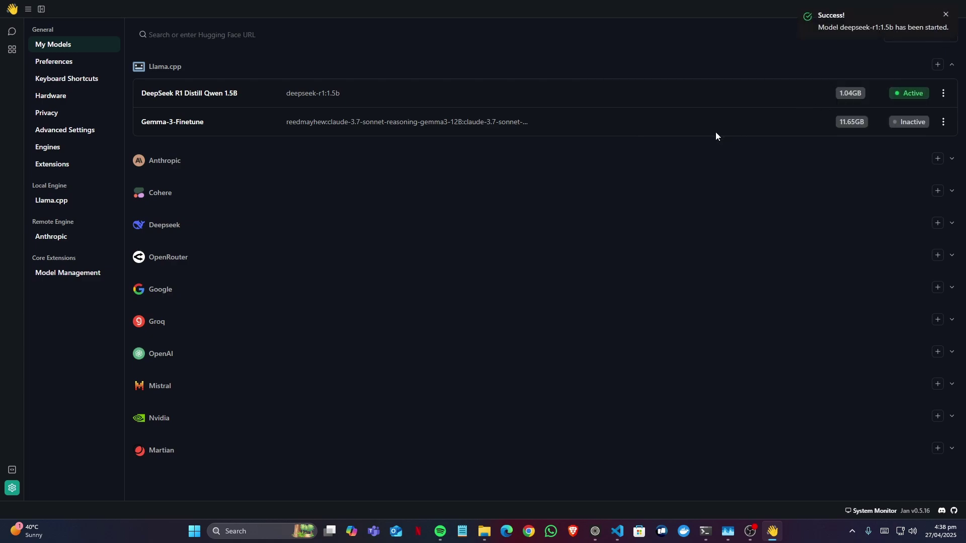
- Send 'hey' in the chat and get DeepSeek's 'Hello! How can I assist you today?' reply
click(12, 33)
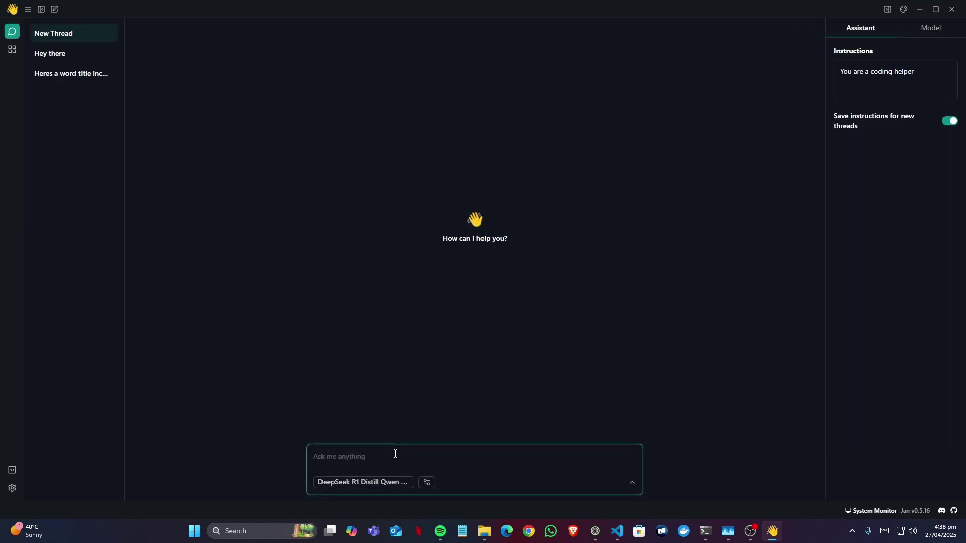
text(hey)
key(Return)
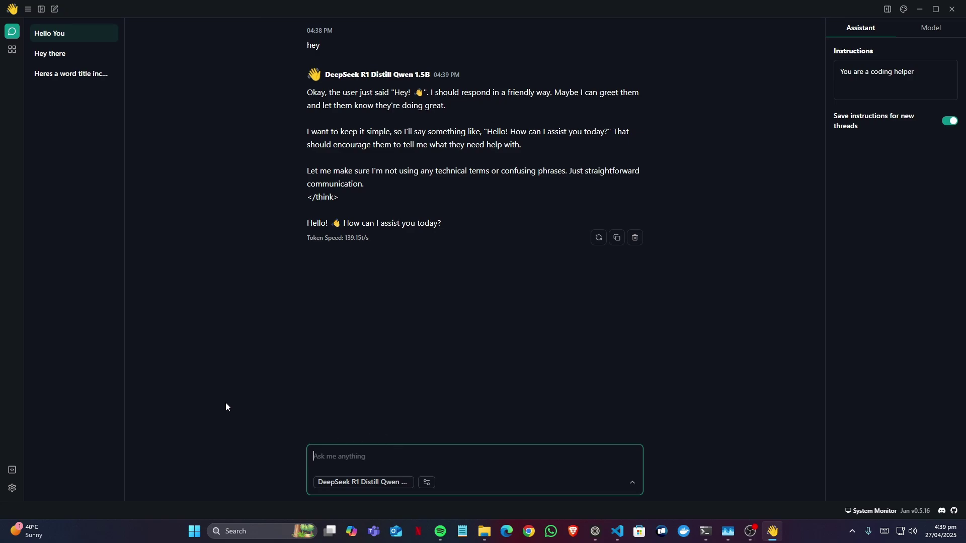
- Close Jan, search the web for 'ai agent', and open the jan.ai homepage
key(alt+F4)
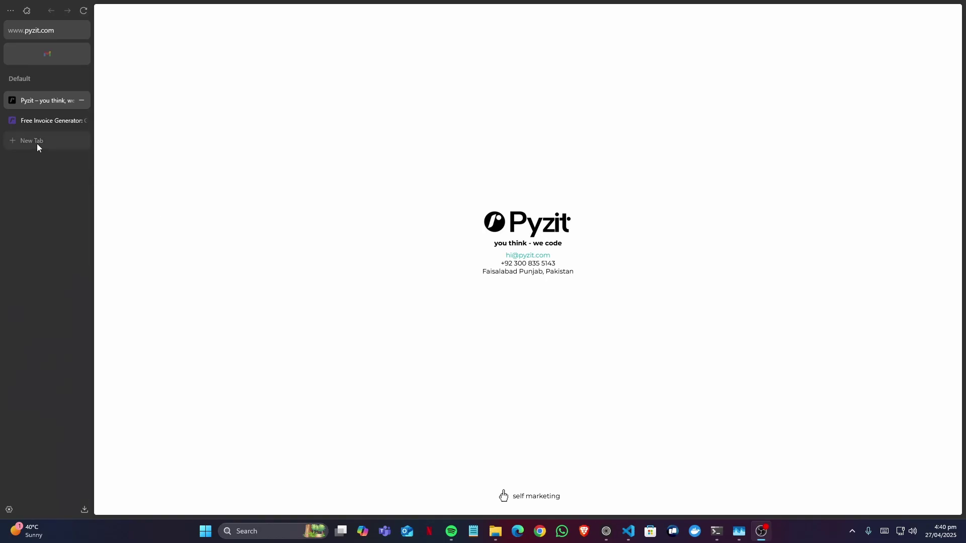
click(37, 142)
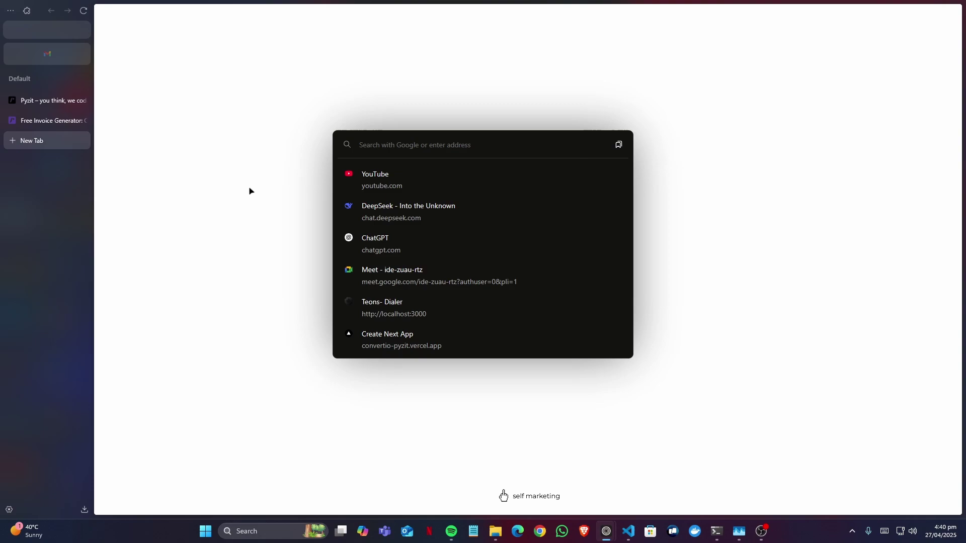
text(jai agent)
key(Return)
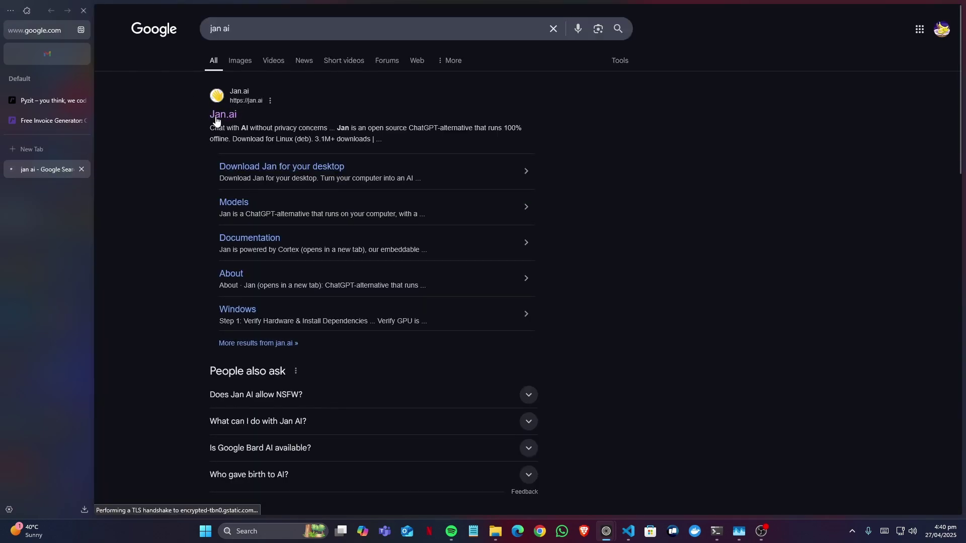
click(215, 117)
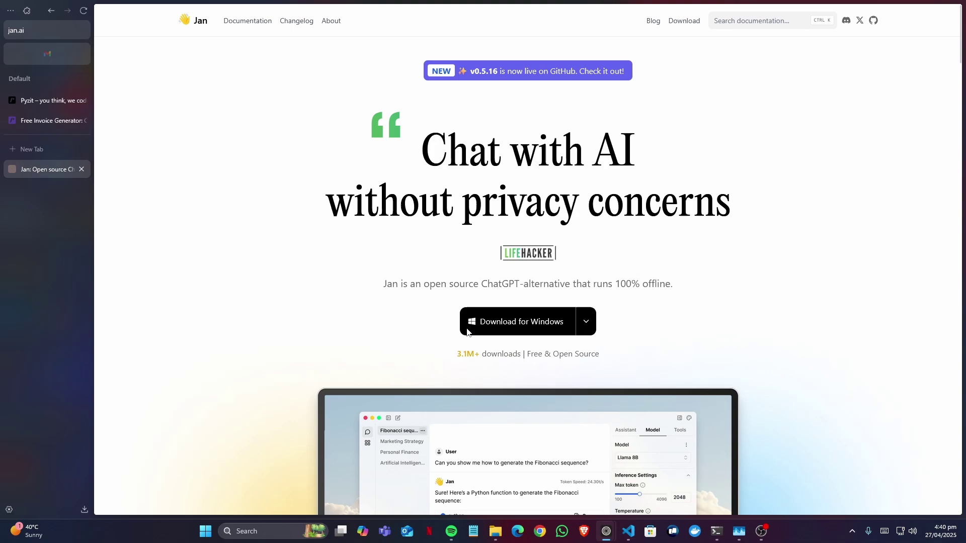
- Start the Windows installer download, note its 1.2 GB size, then cancel the prompt
click(590, 324)
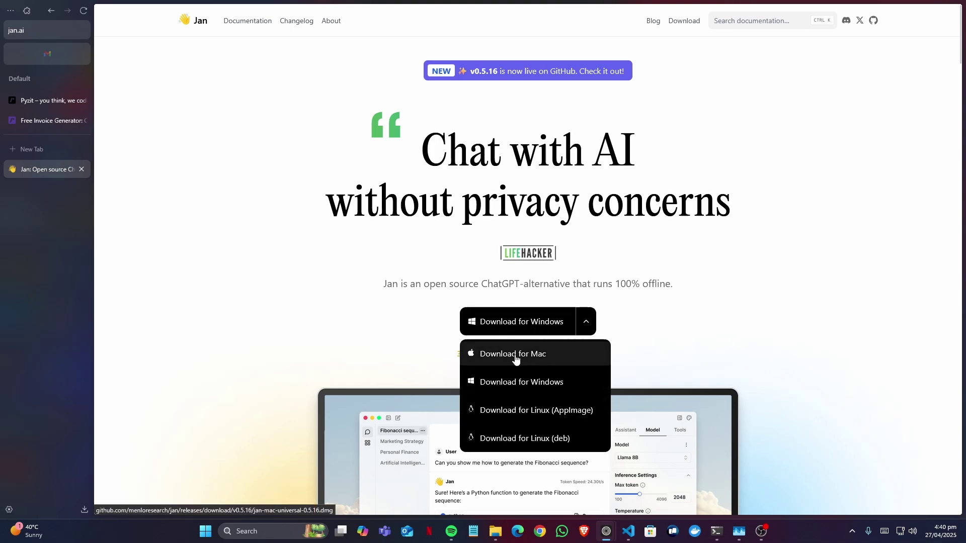
click(590, 318)
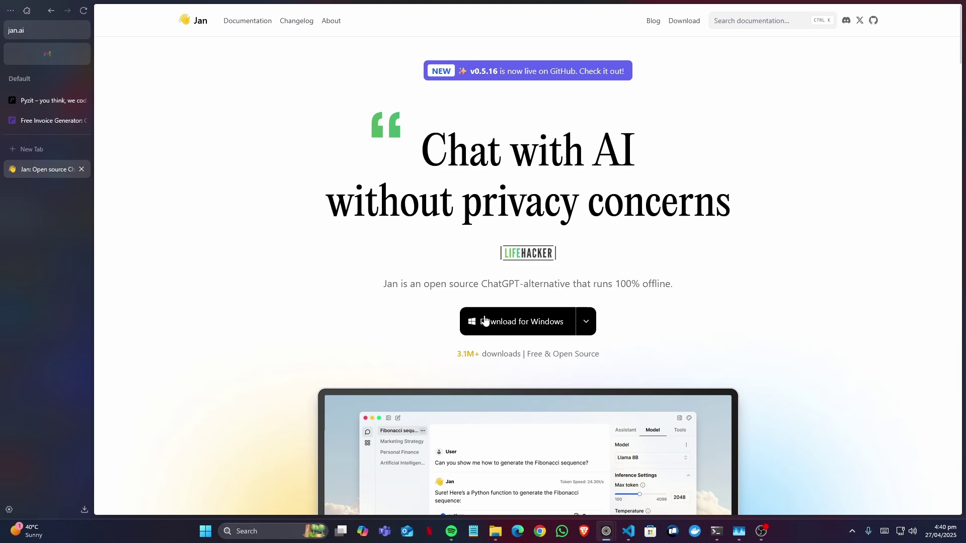
click(507, 330)
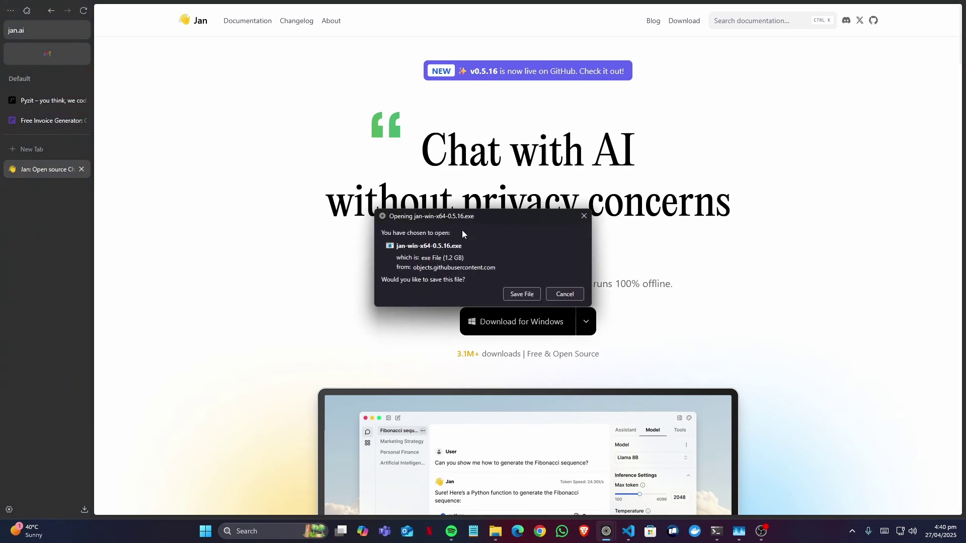
drag(444, 258, 478, 267)
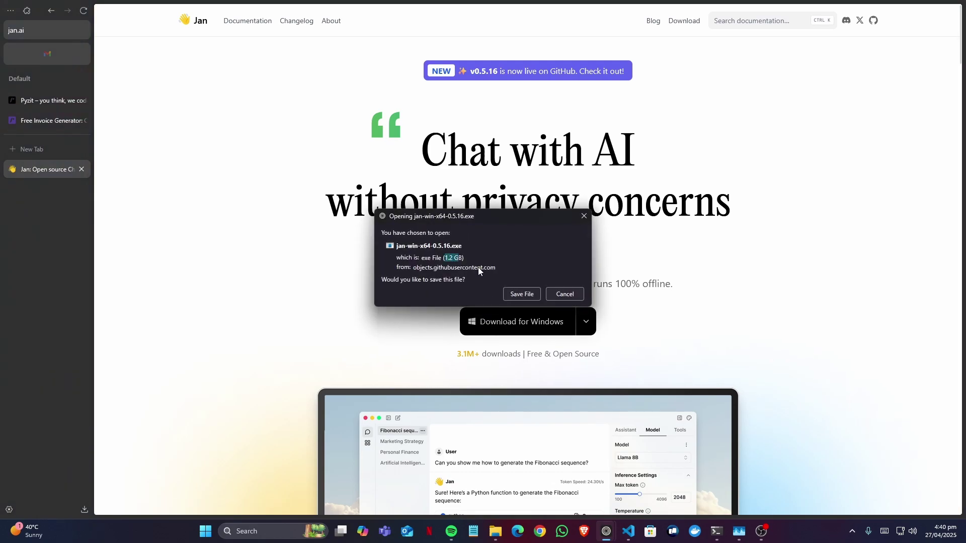
click(560, 290)
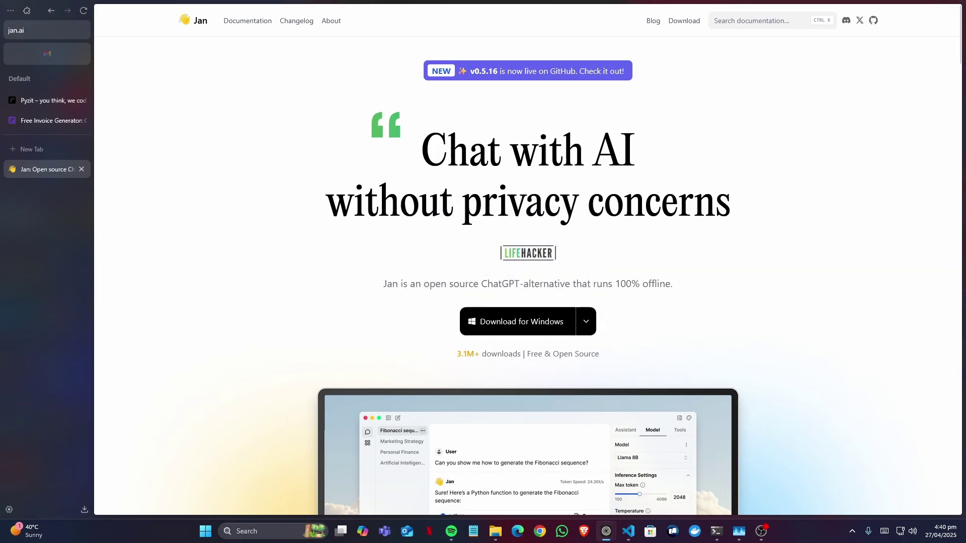
- Open File Explorer at the Downloads > Programs folder and position its window
click(495, 531)
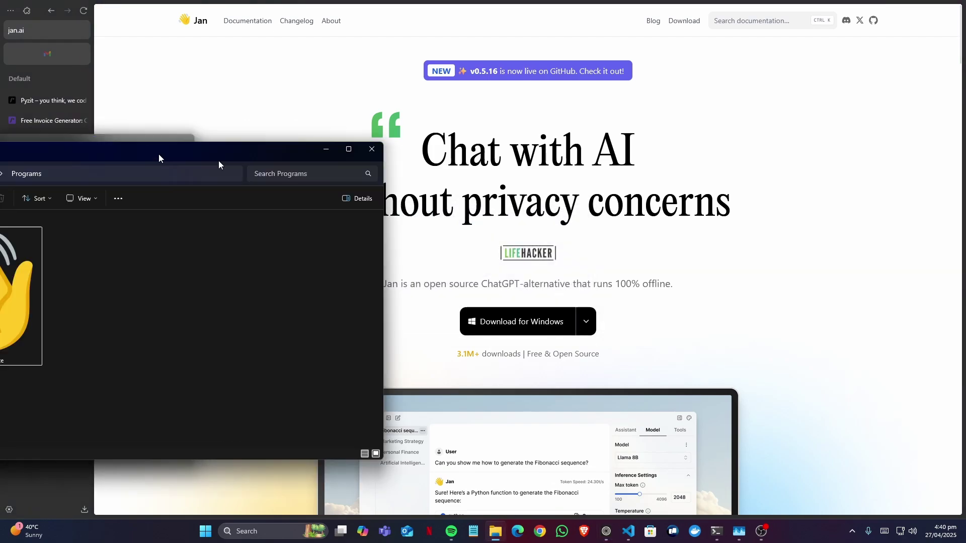
drag(157, 147, 555, 134)
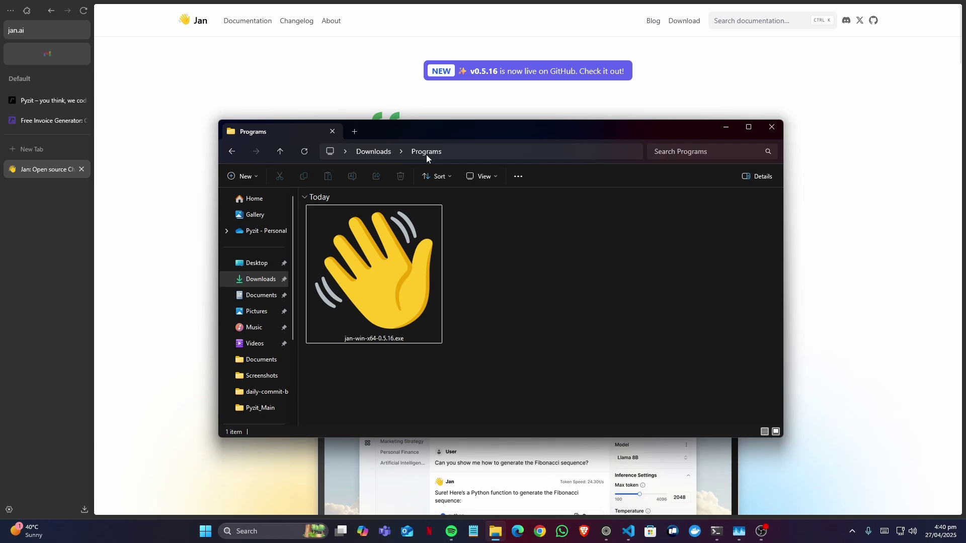
drag(428, 137, 467, 91)
- Run the jan-win-x64-0.5.16.exe installer from its right-click menu
mouse_move(412, 236)
mouse_down()
mouse_move(530, 243)
mouse_move(401, 247)
mouse_move(415, 303)
mouse_up()
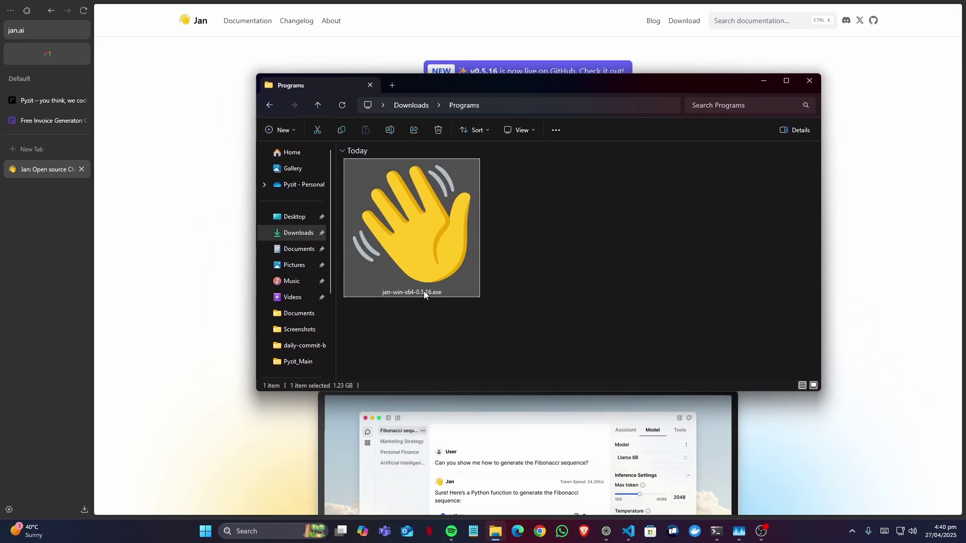
mouse_move(423, 292)
drag(430, 240, 432, 226)
mouse_move(432, 227)
right_click(433, 226)
click(454, 241)
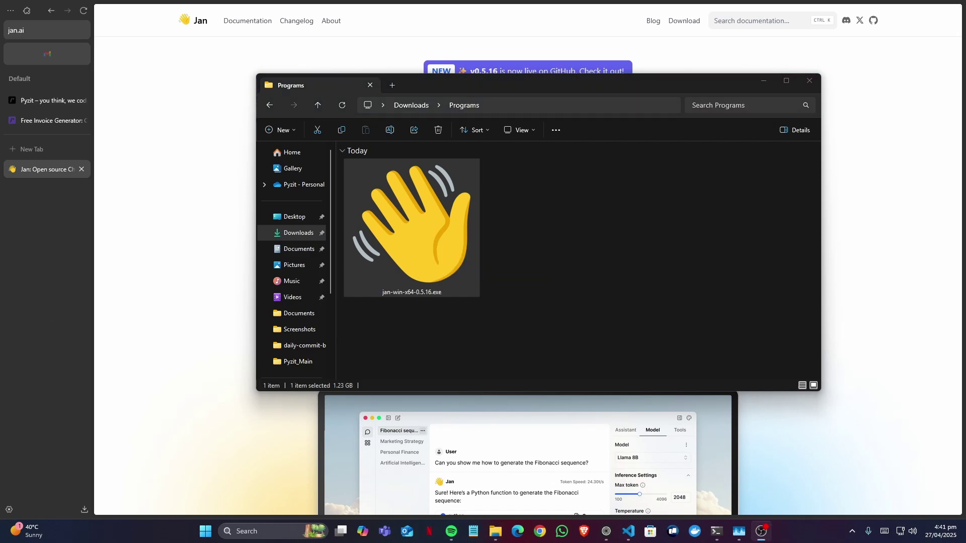
- Launch the newly installed Jan from the Start menu's Recommended list
click(206, 532)
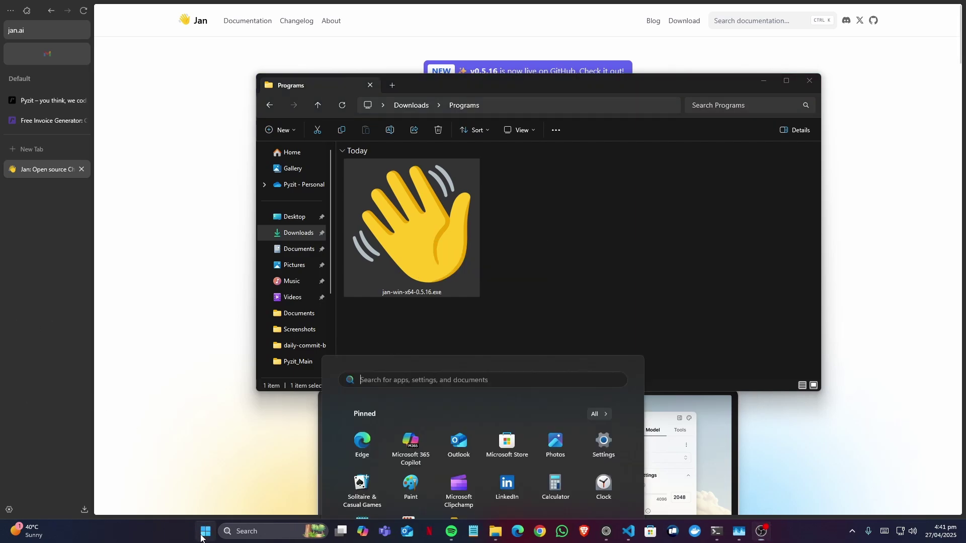
mouse_move(383, 401)
mouse_down()
mouse_move(402, 409)
mouse_move(411, 427)
mouse_move(394, 397)
mouse_move(379, 410)
mouse_up()
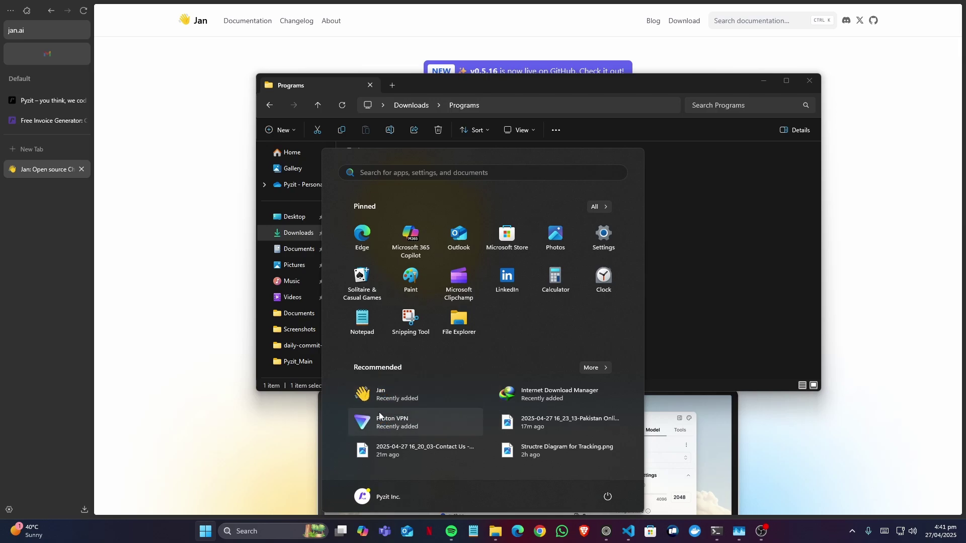
click(380, 393)
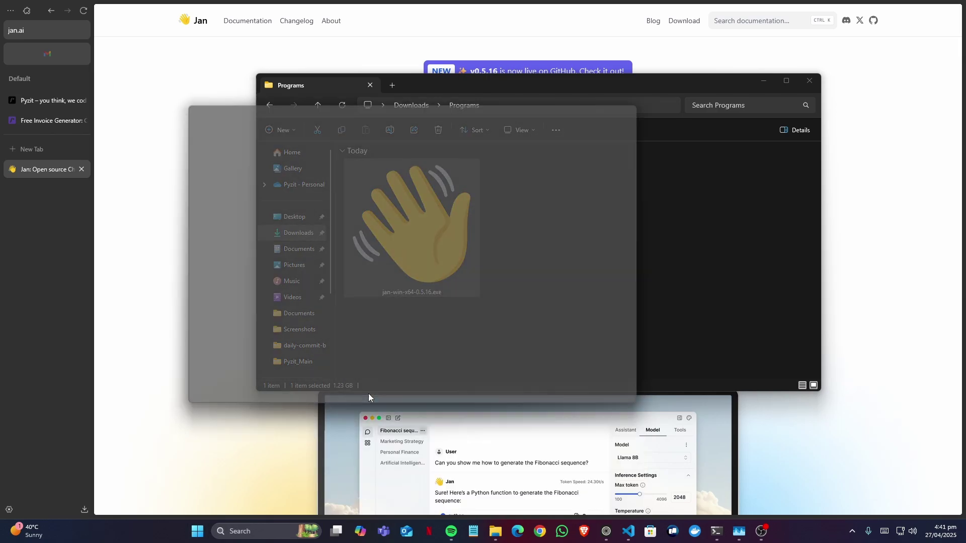
- Maximize Jan, view the Hello You thread's actions, then restore the window down
drag(415, 111, 477, 107)
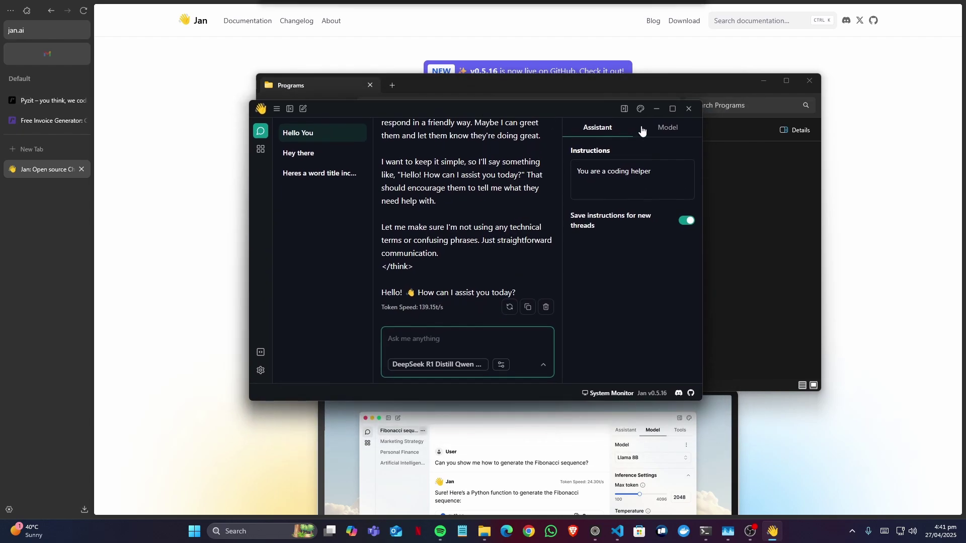
click(673, 109)
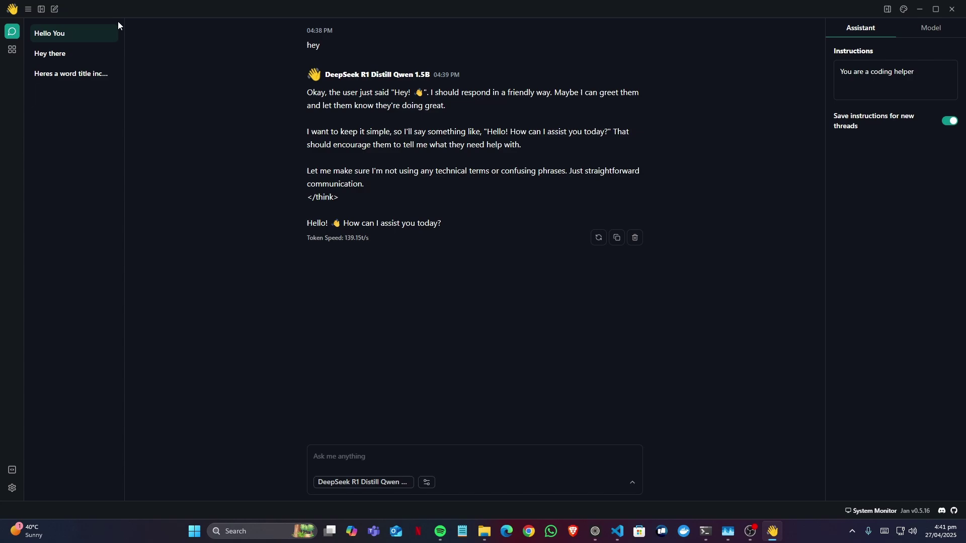
click(108, 34)
mouse_move(355, 6)
mouse_down()
mouse_move(411, 34)
mouse_move(407, 68)
mouse_up()
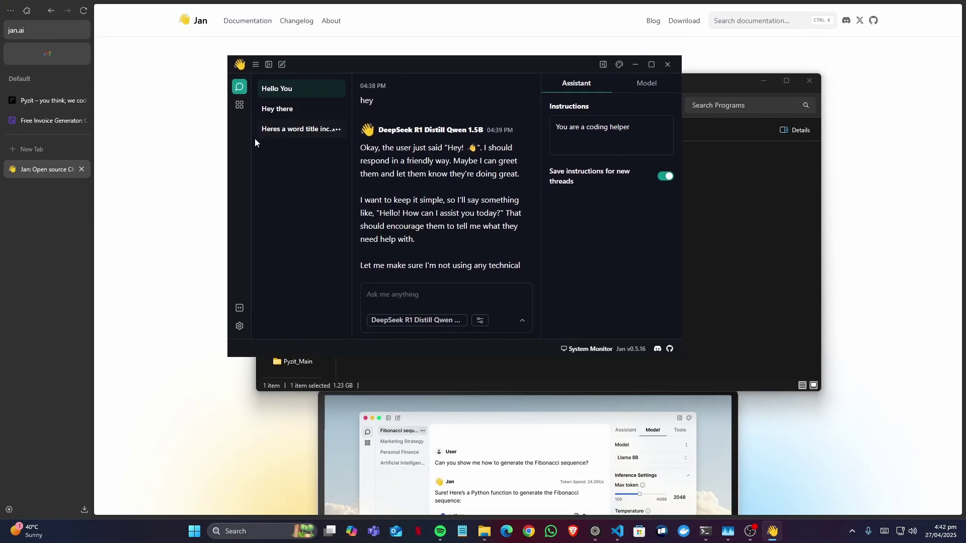
- Open Jan's model Hub
click(239, 104)
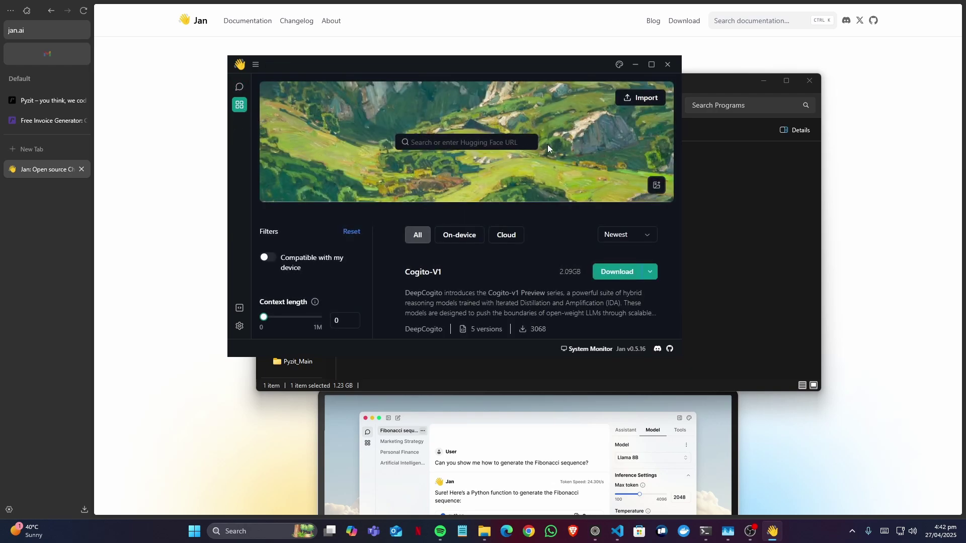
scroll(548, 144, down, 3)
scroll(415, 220, up, 3)
- Enlarge the Jan window and scroll through models like Cogito-V1, Qwen-Qwq and Granite-3.2-It
drag(415, 61, 338, 52)
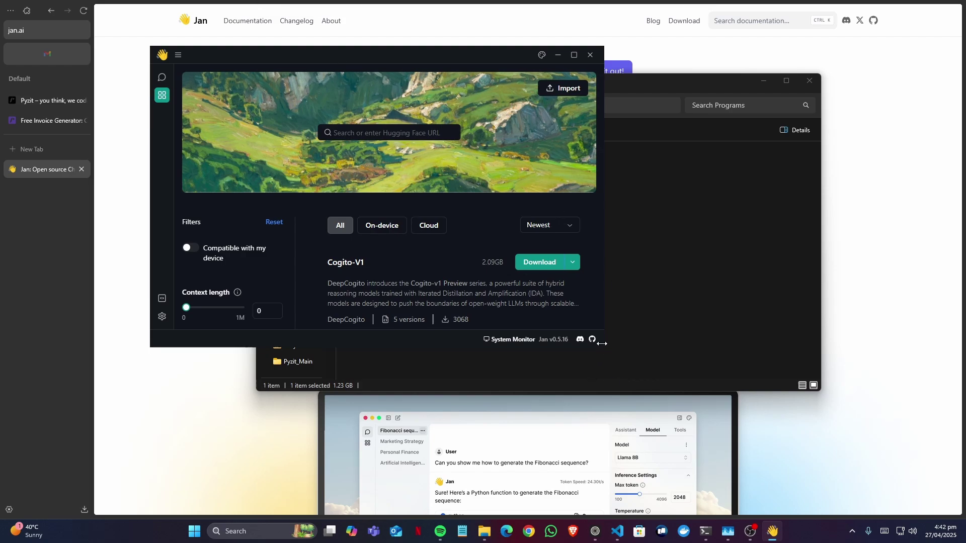
mouse_move(602, 343)
mouse_down()
mouse_move(839, 433)
mouse_move(838, 481)
mouse_up()
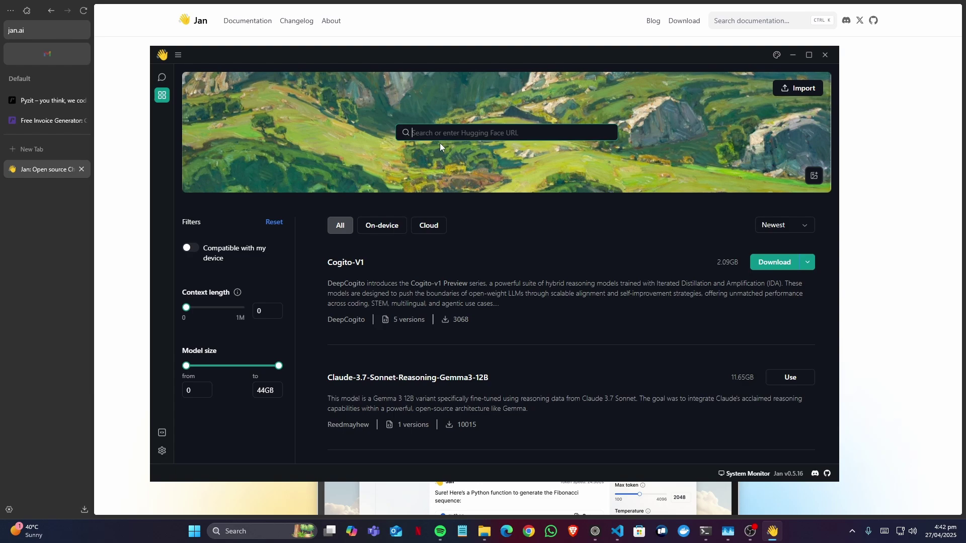
scroll(487, 225, down, 2)
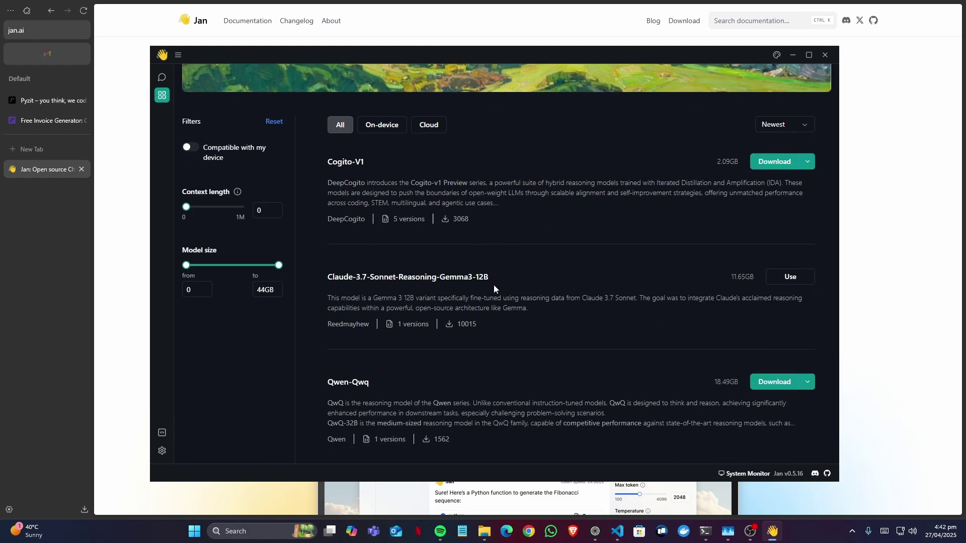
scroll(394, 296, down, 1)
scroll(394, 296, down, 5)
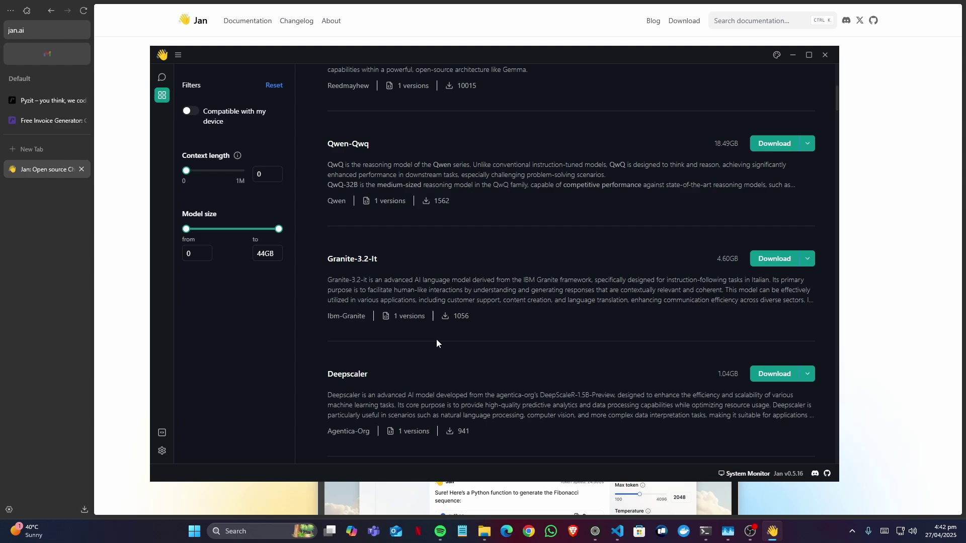
scroll(339, 322, down, 8)
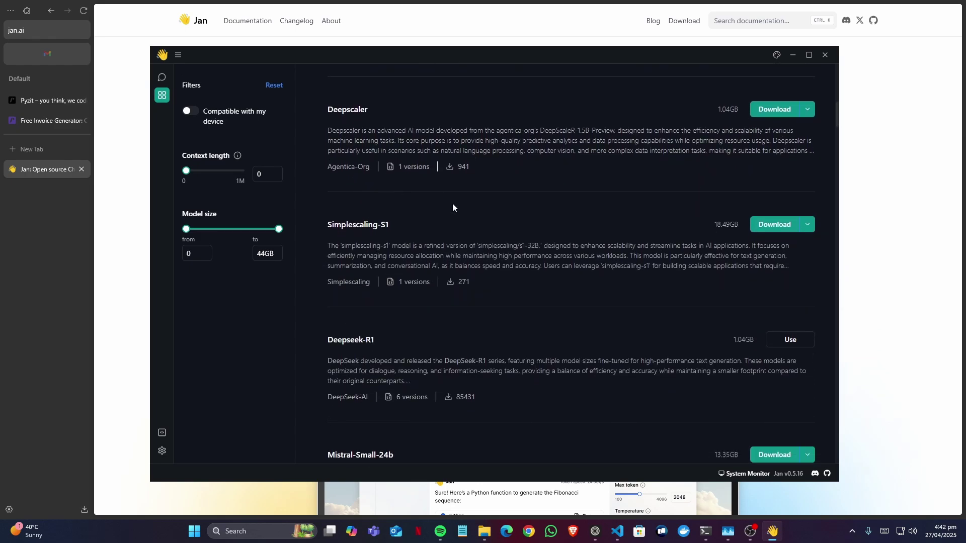
scroll(500, 377, up, 9)
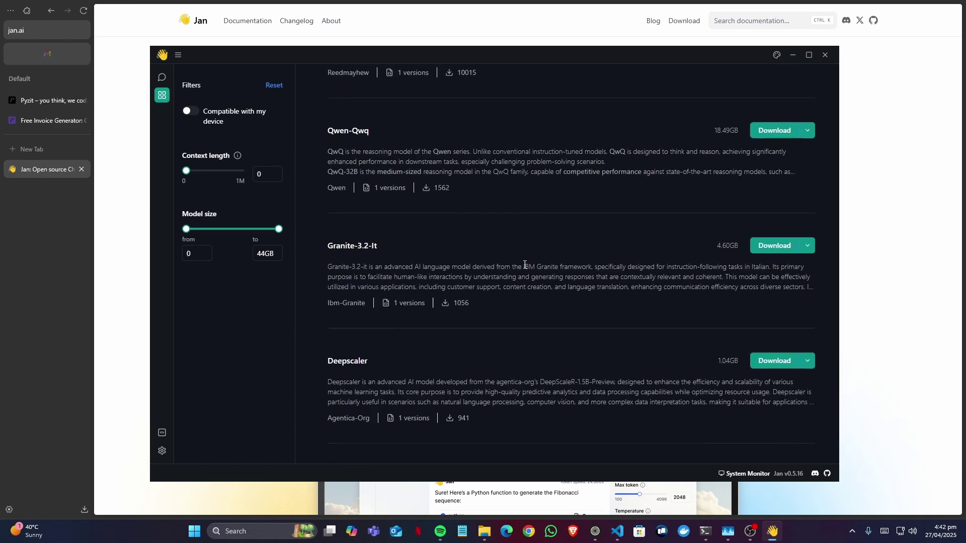
scroll(525, 264, up, 3)
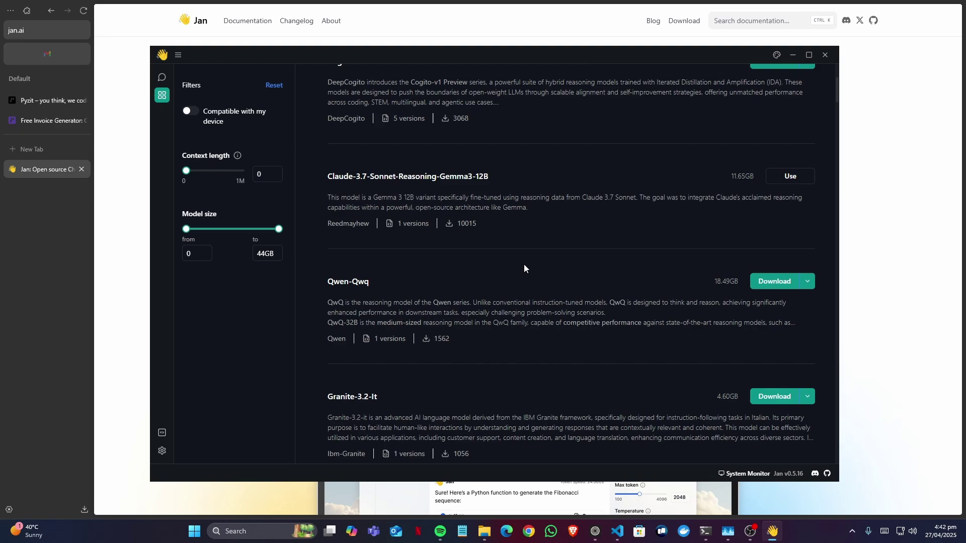
- Search the web for 'hugging face' and go to the site's Models listing
click(48, 150)
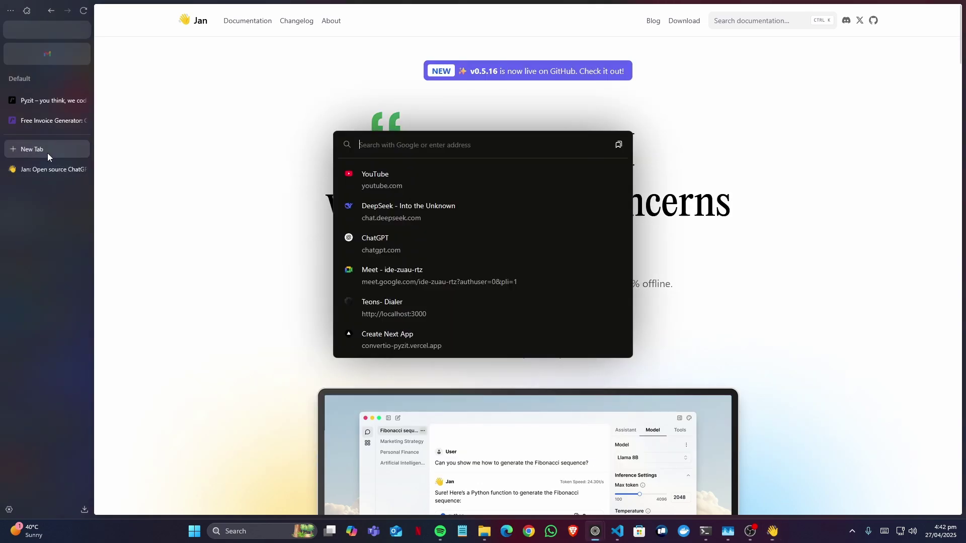
text(d)
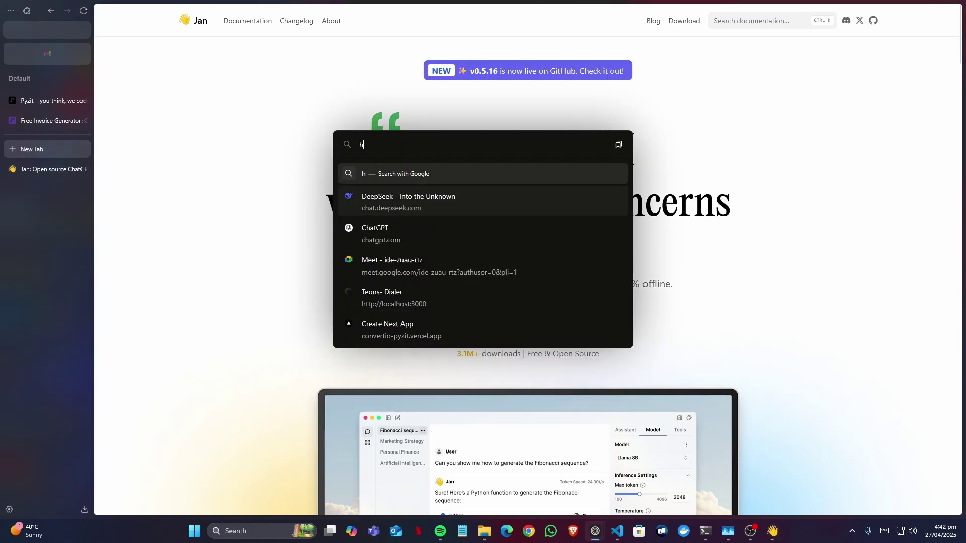
key(BackSpace)
text(hugging face)
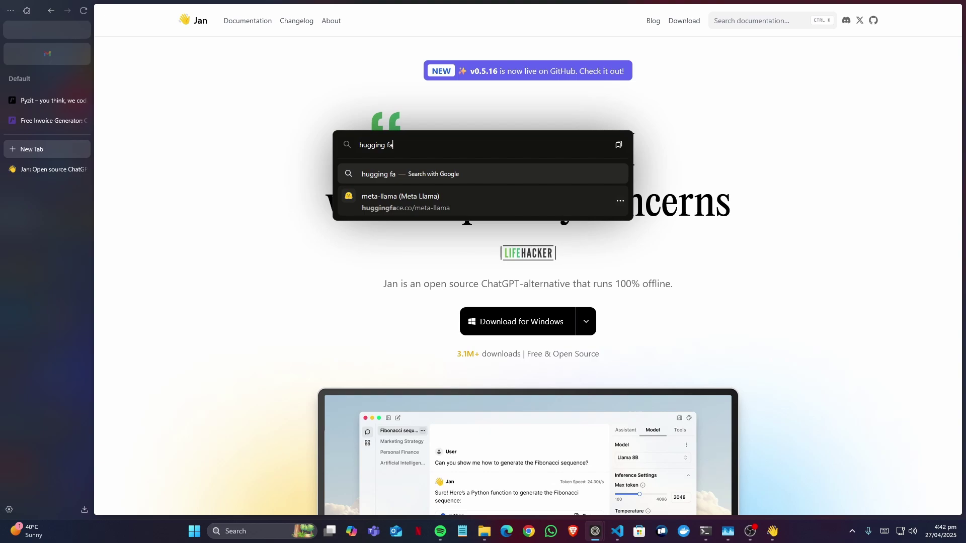
key(Return)
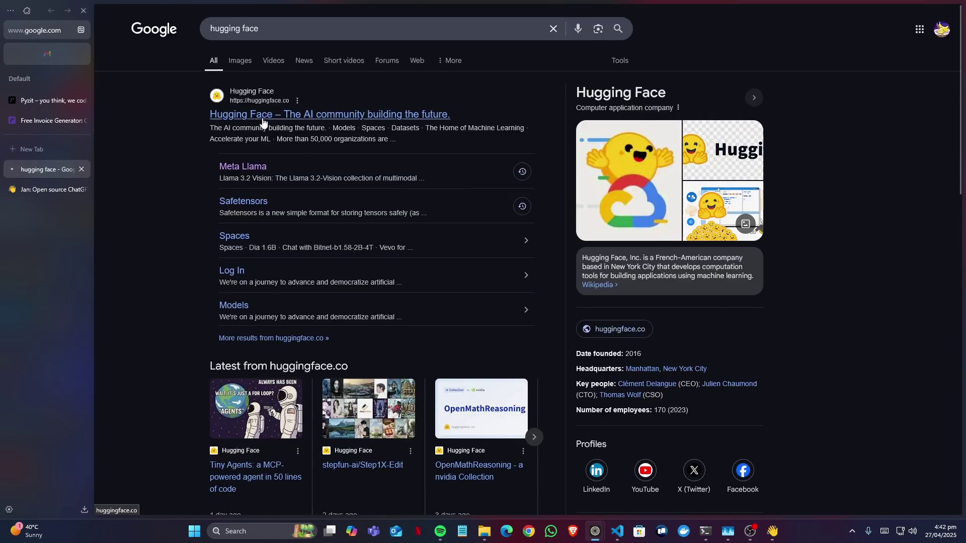
click(263, 121)
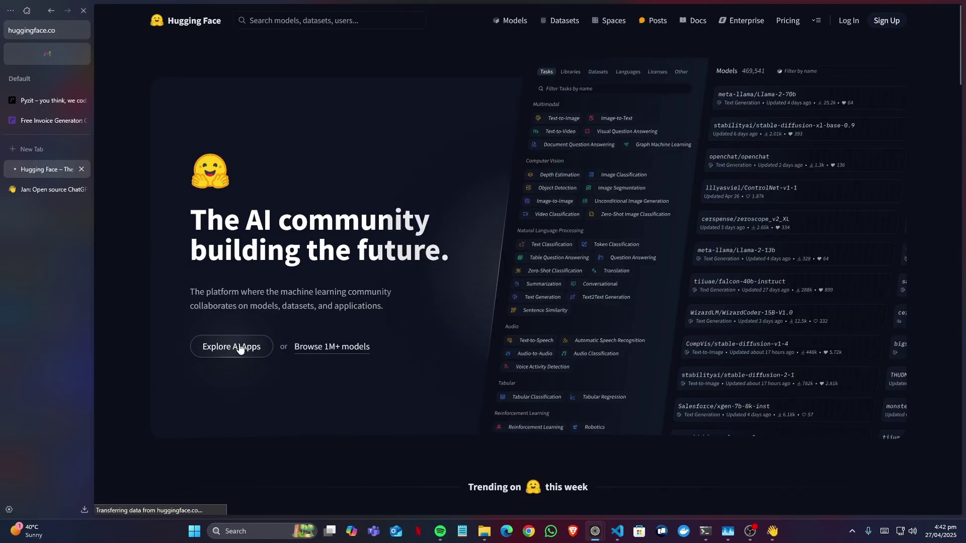
click(509, 20)
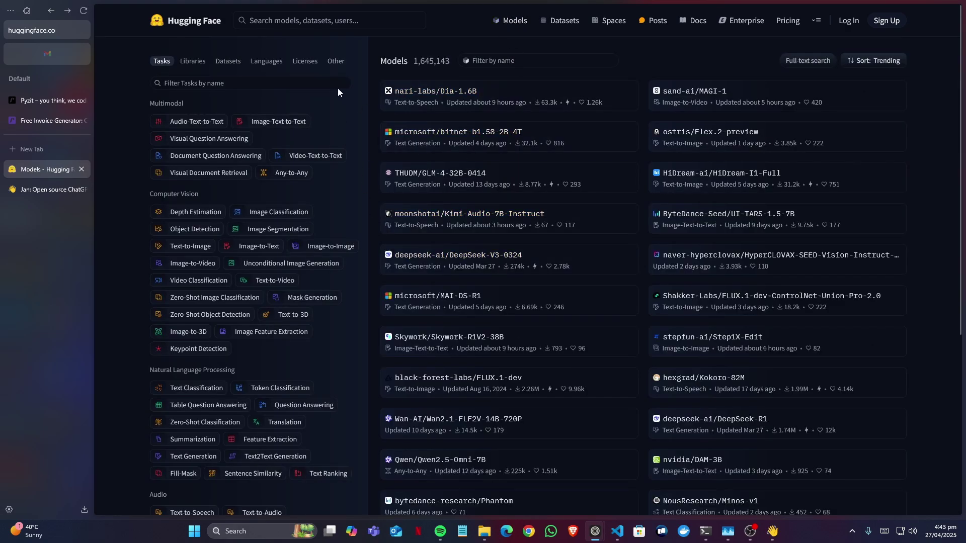
- Find claude-3.7-sonnet-reasoning-gemma3-12B via 'sonnet' and choose Use this model > Jan
click(272, 24)
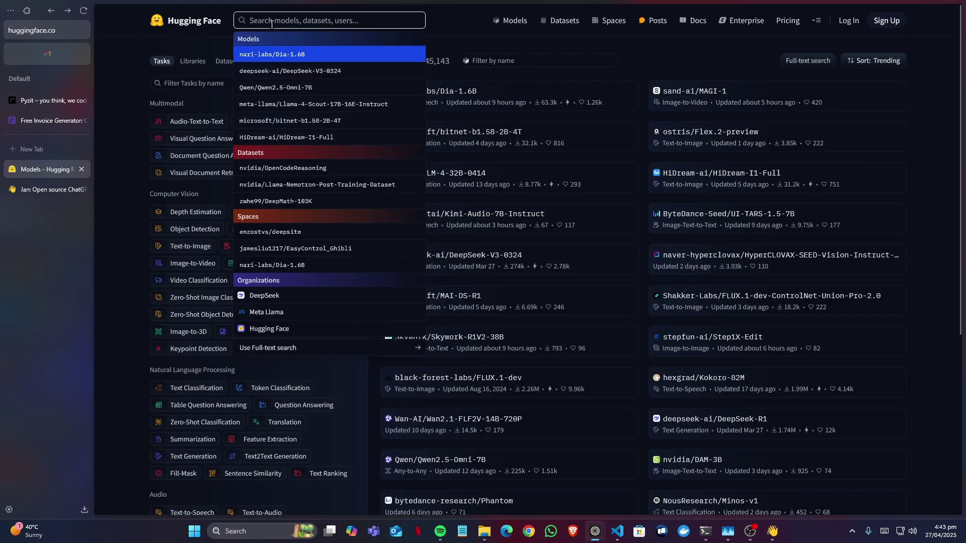
text(sonnet)
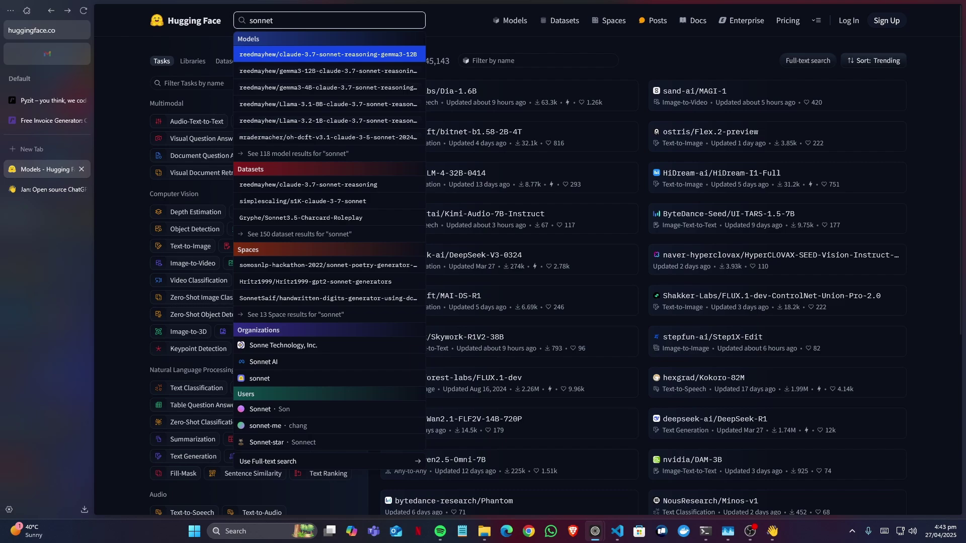
click(276, 56)
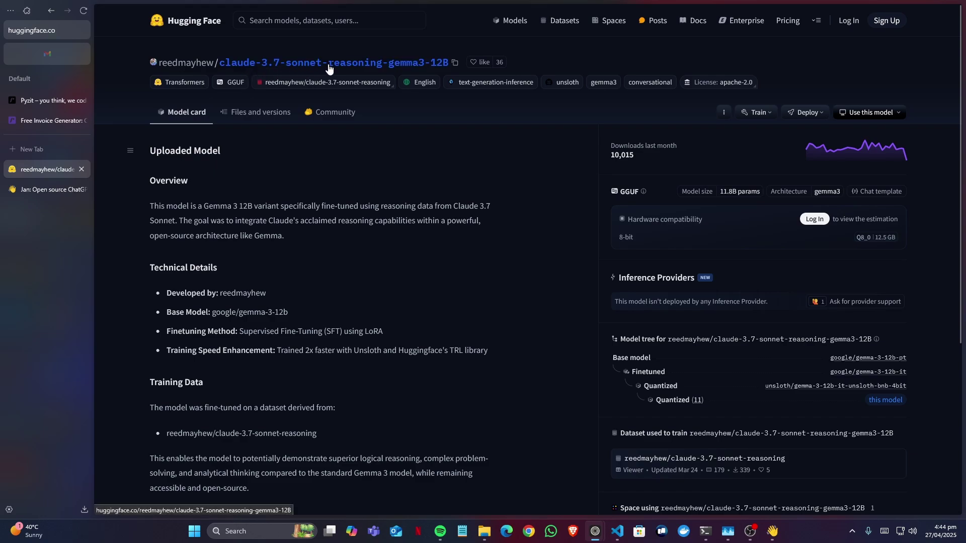
click(901, 115)
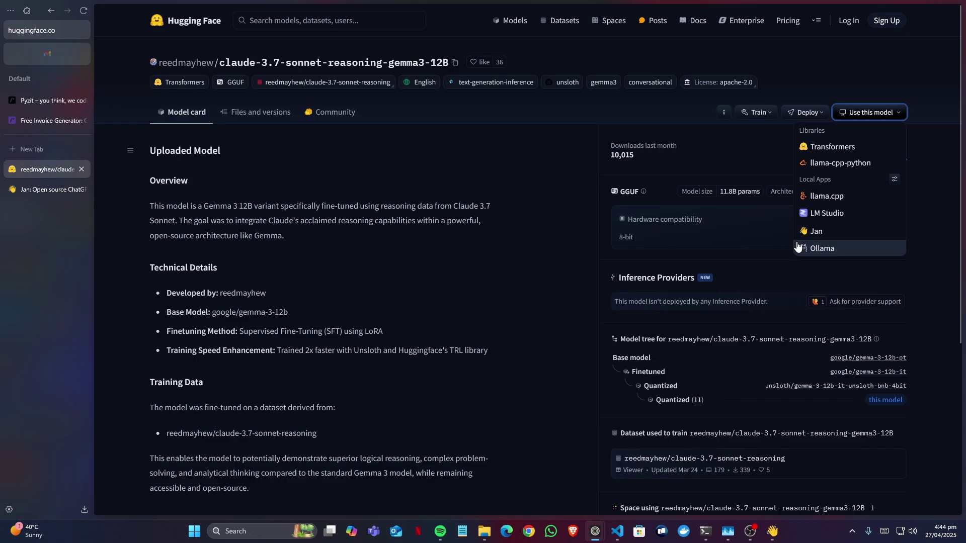
click(829, 236)
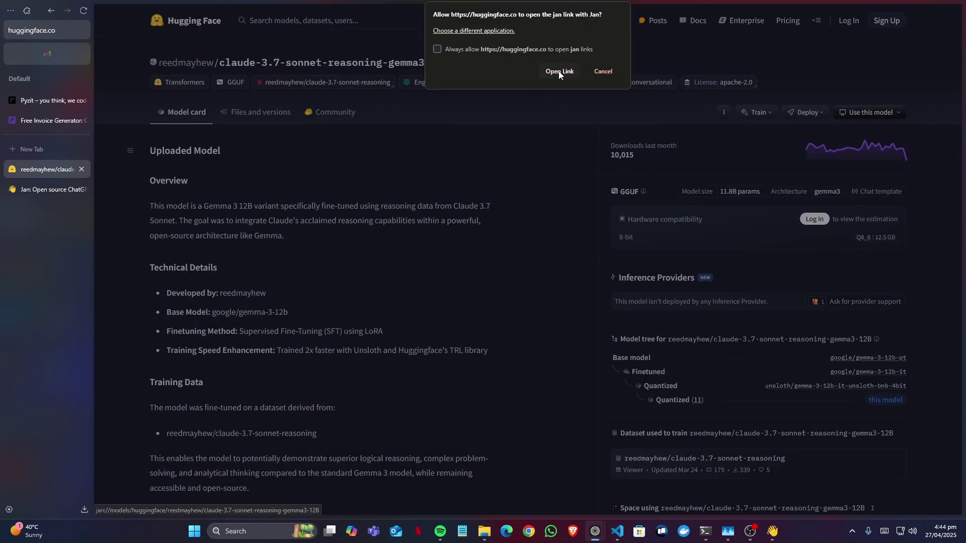
- Hand the Claude Sonnet Gemma3 model link to Jan and return to the Hub list
click(559, 71)
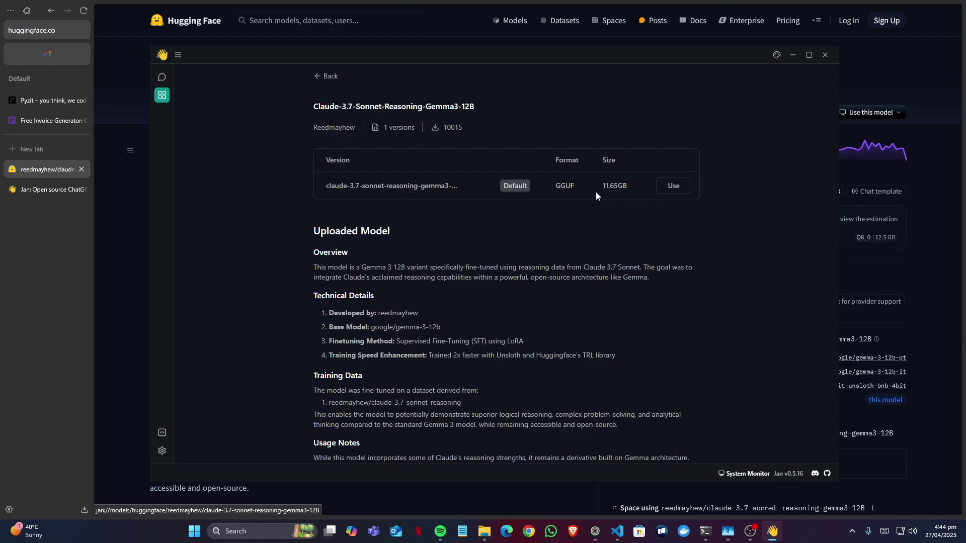
click(429, 139)
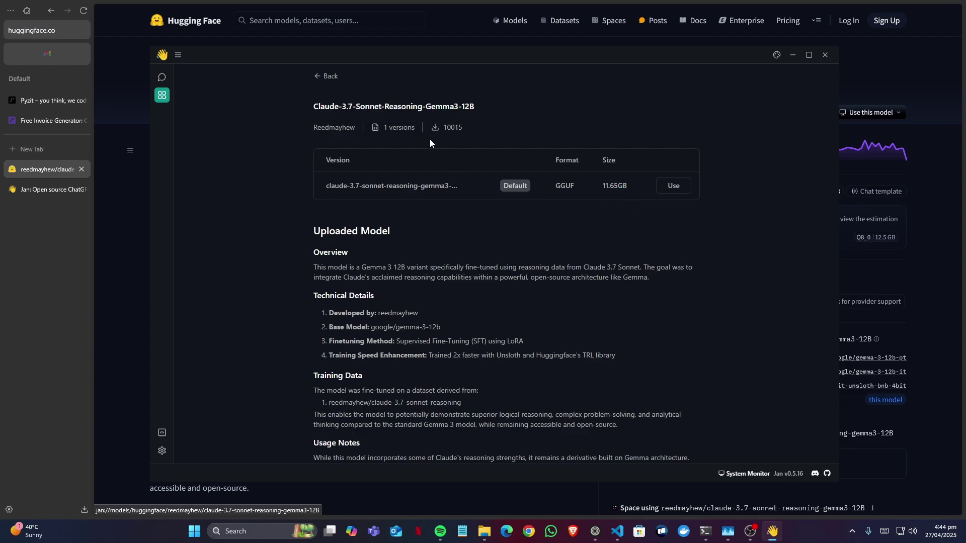
click(315, 78)
- View Granite-3.2-It details, then check My Models now listing the 11.65GB Gemma-3-Finetune
scroll(490, 213, down, 3)
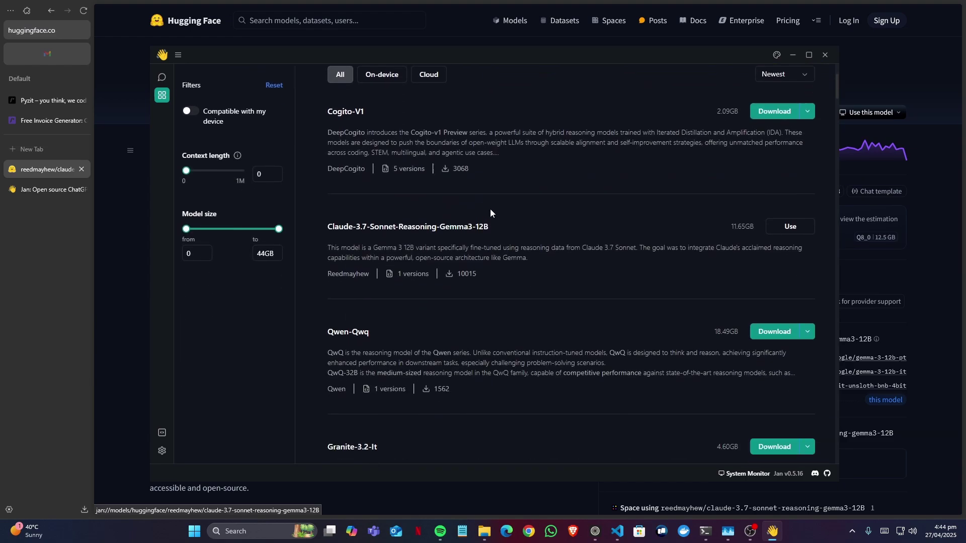
scroll(500, 210, down, 3)
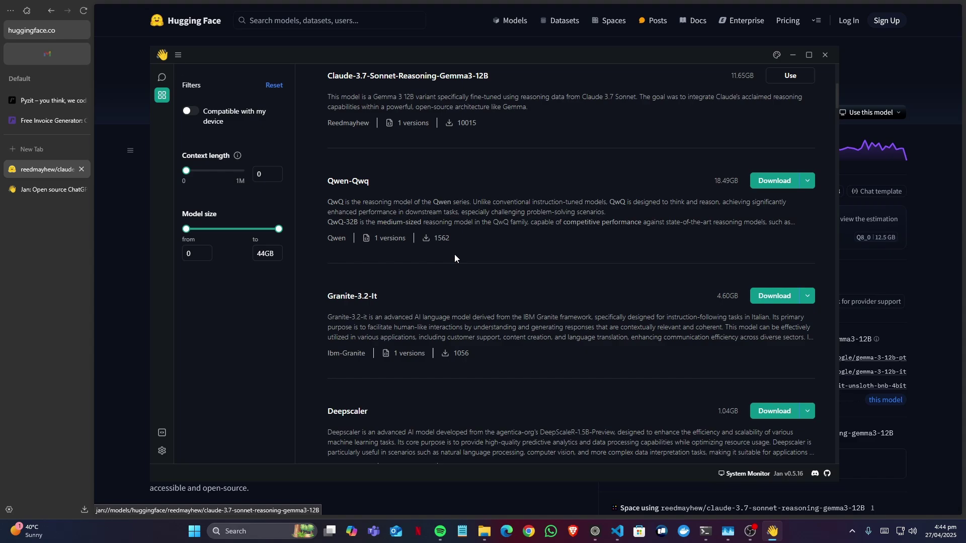
scroll(368, 285, down, 1)
click(339, 246)
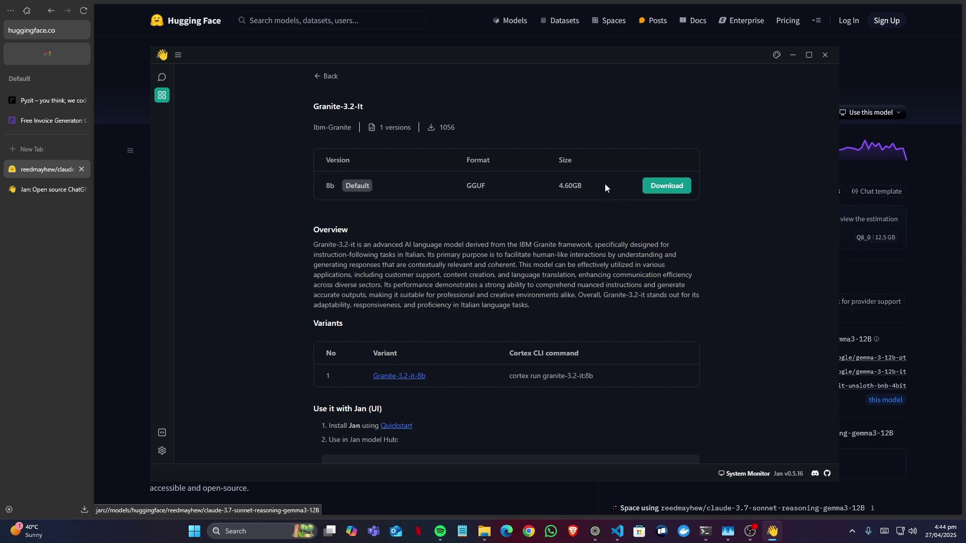
click(162, 452)
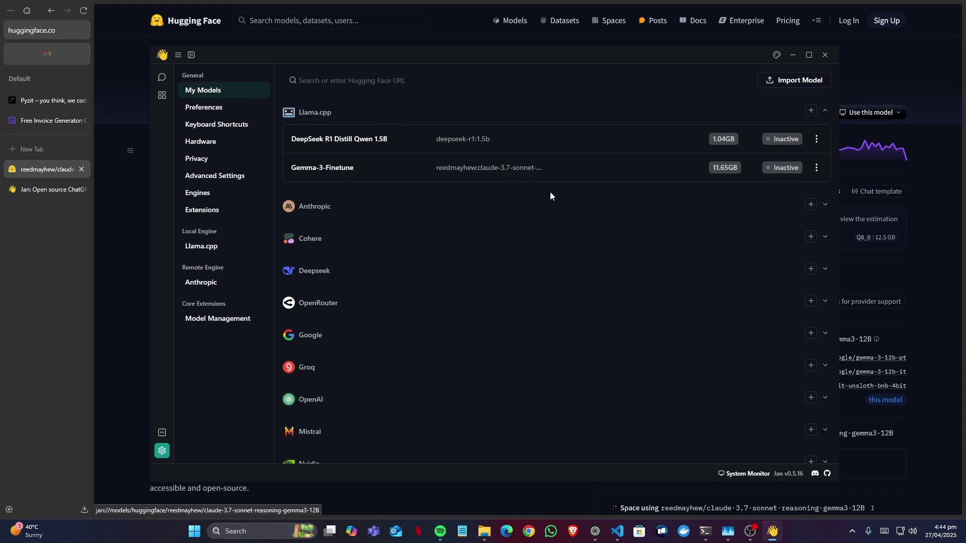
- Open File Explorer and go to the models folder inside Jan Local LLM on drive D:
click(484, 531)
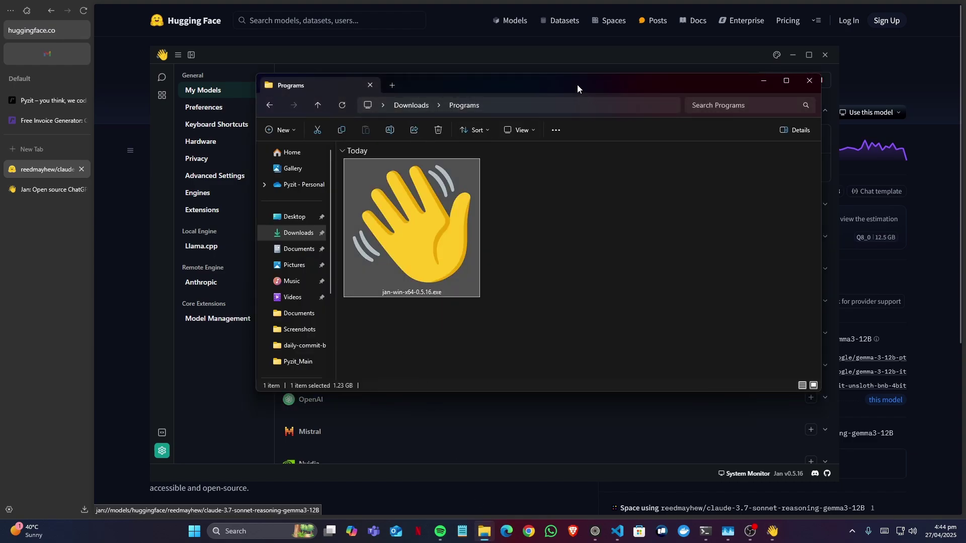
drag(577, 89, 582, 66)
scroll(297, 282, down, 3)
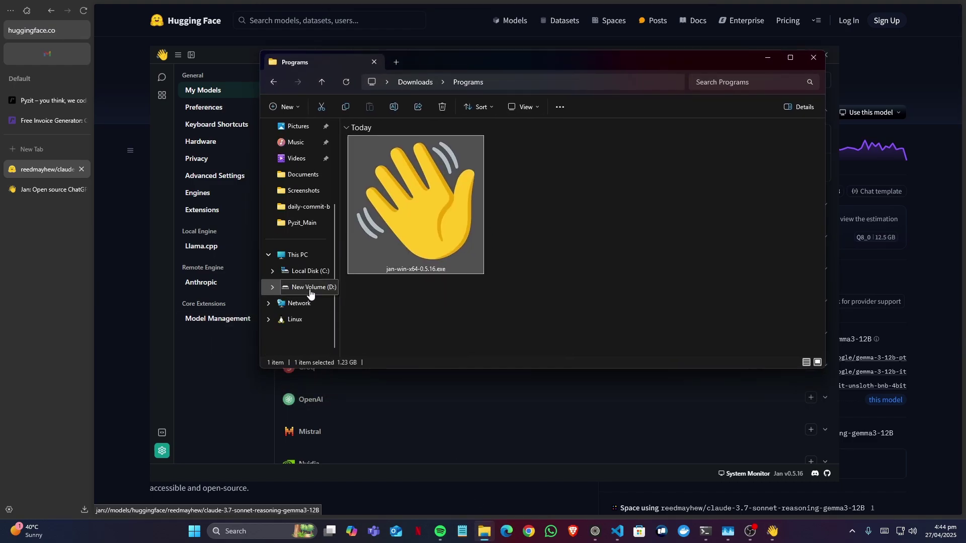
click(310, 291)
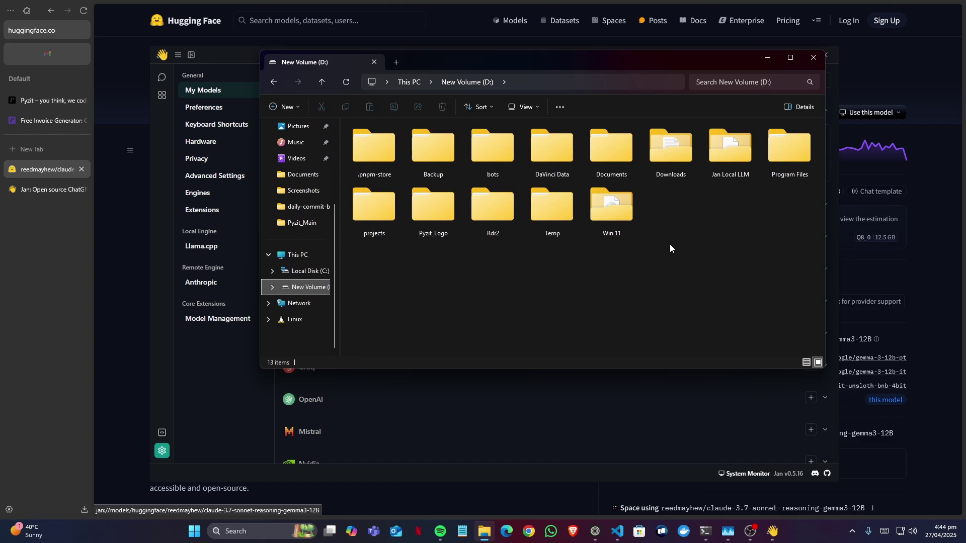
double_click(709, 168)
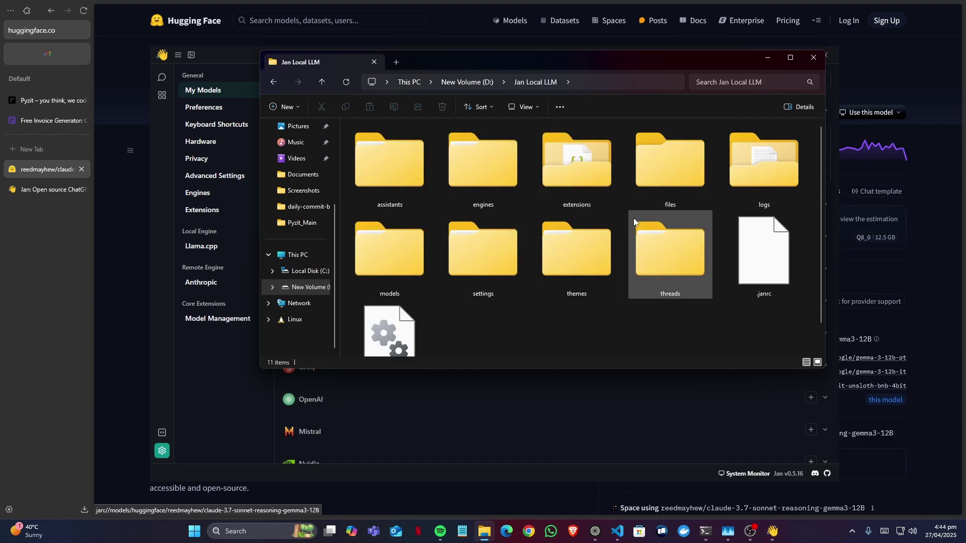
scroll(595, 293, down, 1)
scroll(509, 285, up, 1)
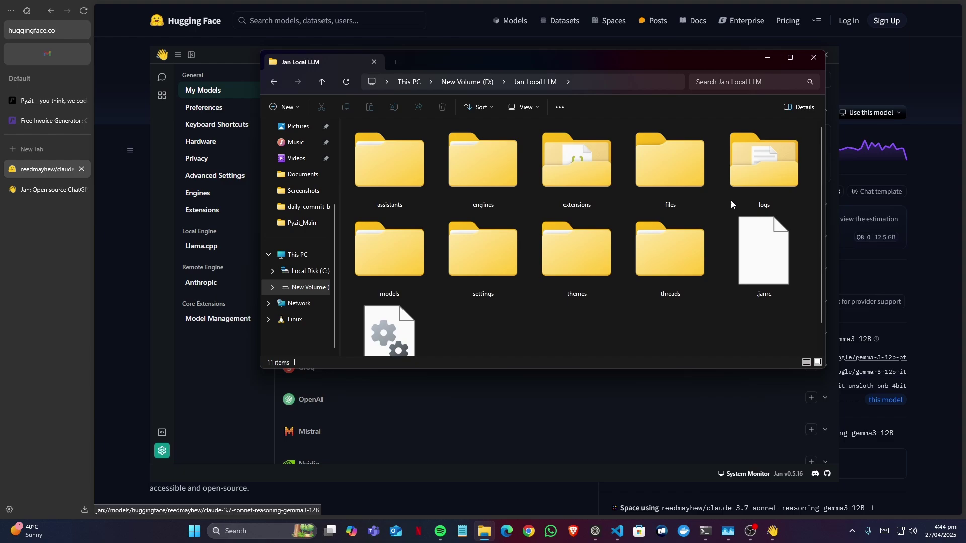
double_click(407, 262)
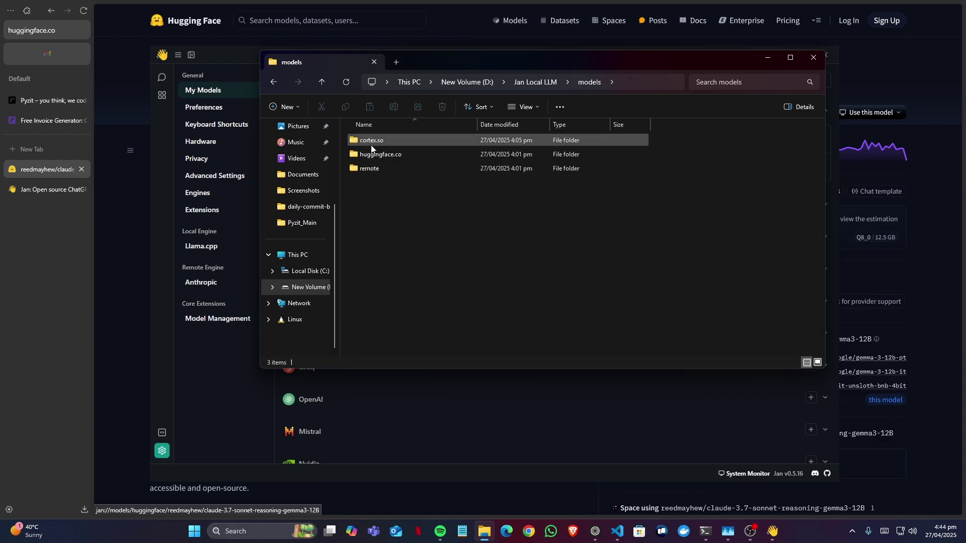
- Browse the huggingface.co claude-3.7 folder and cortex.so's deepseek-r1, then maximize Explorer
drag(375, 196, 375, 151)
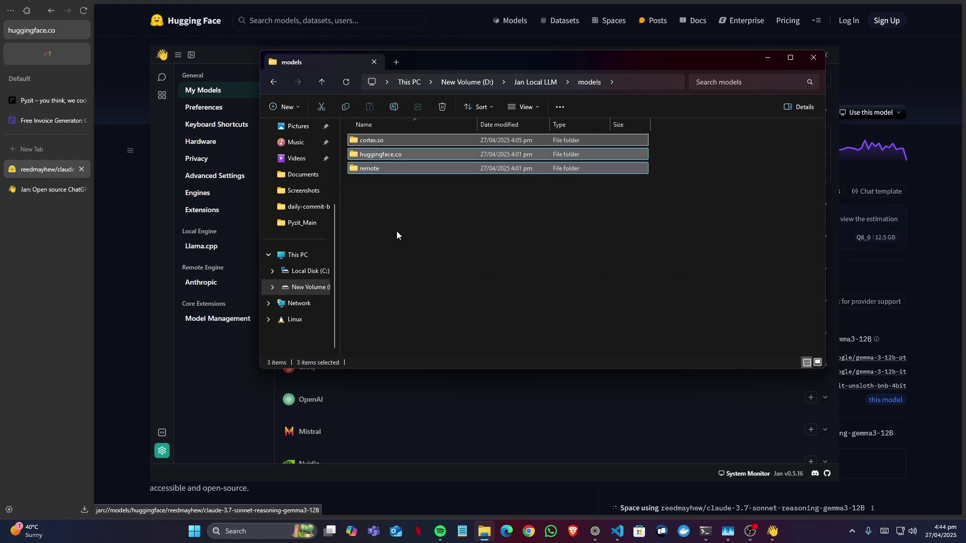
double_click(373, 155)
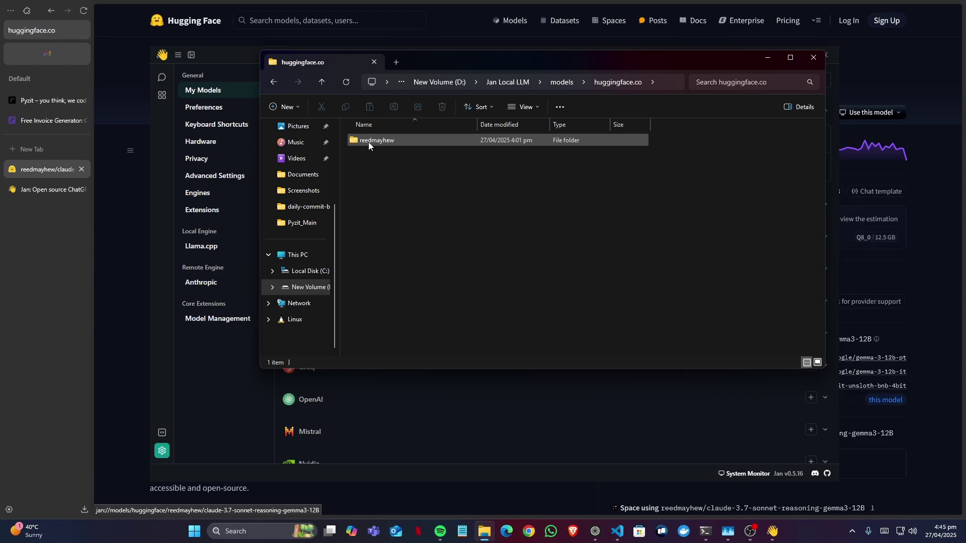
click(370, 142)
double_click(375, 140)
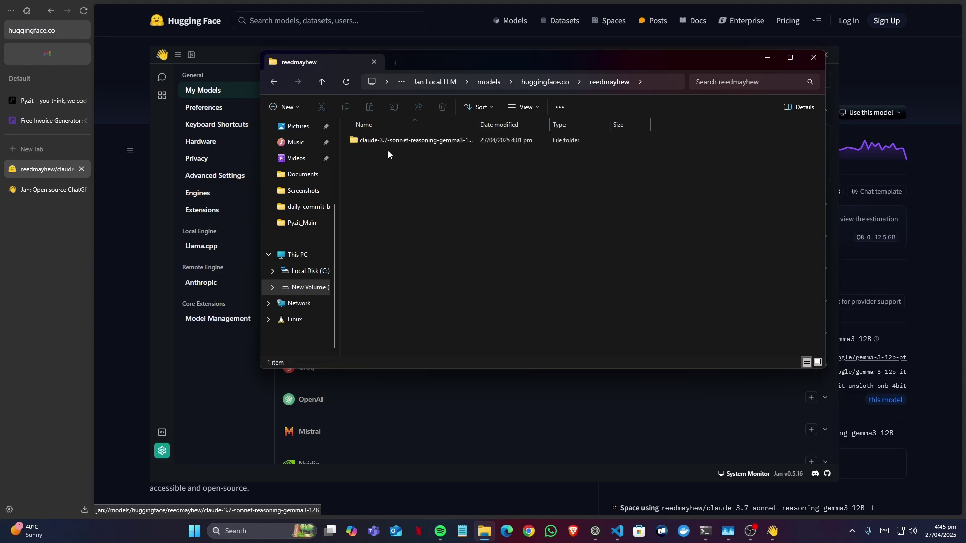
key(alt+Left)
key(alt+Left)
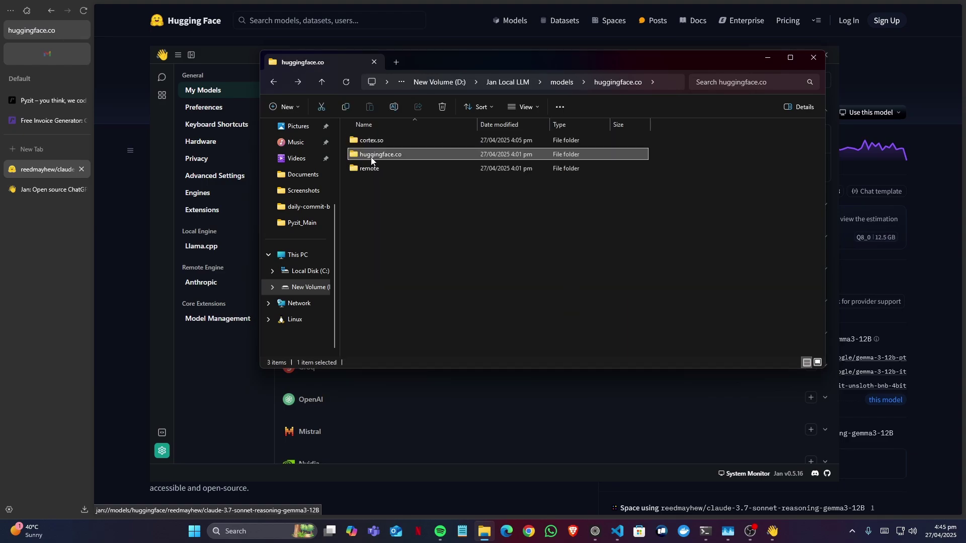
double_click(369, 143)
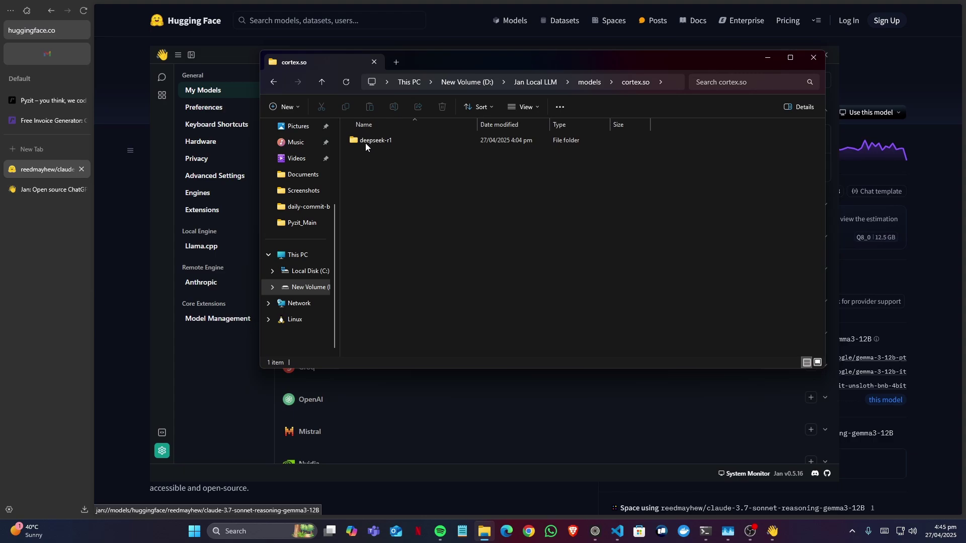
double_click(365, 142)
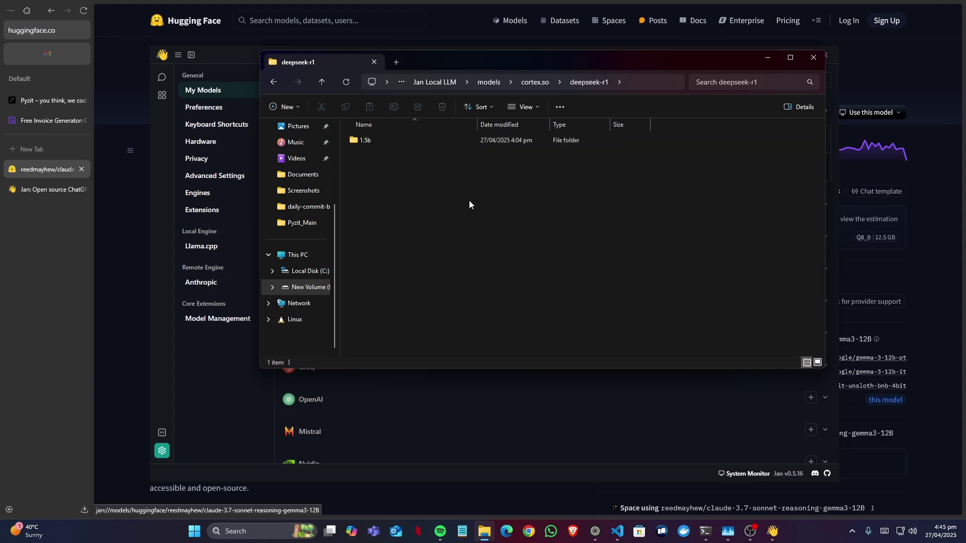
key(alt+Left)
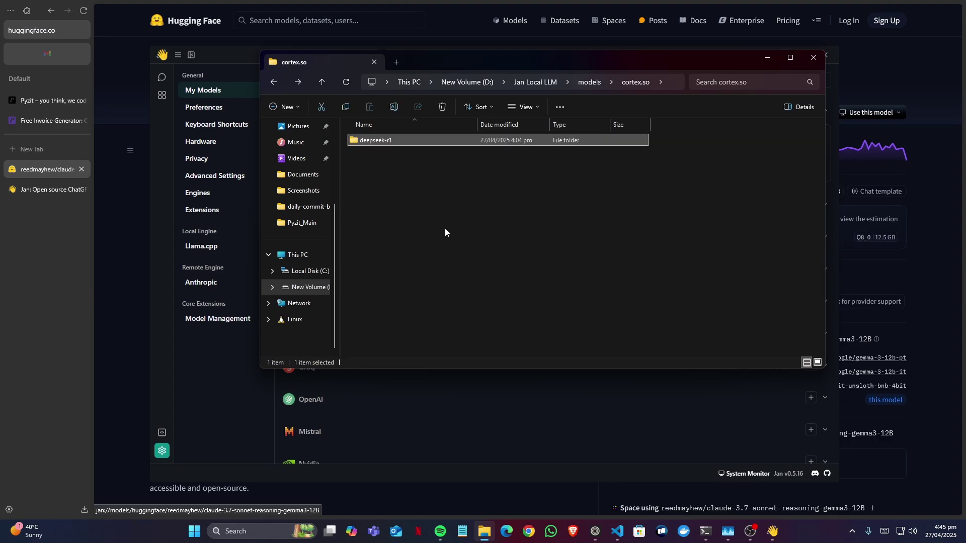
click(787, 58)
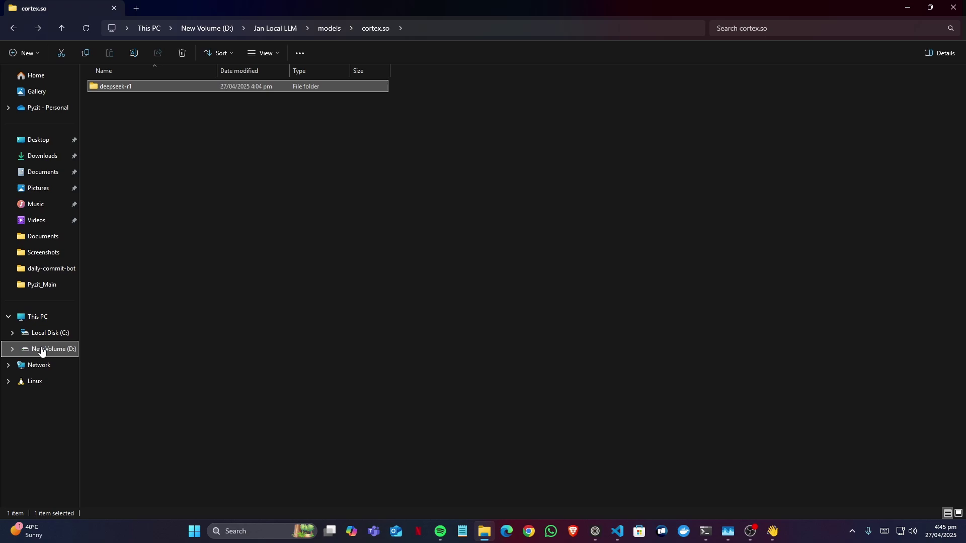
- Show This PC in File Explorer, then bring Jan's My Models settings back to the front
click(29, 320)
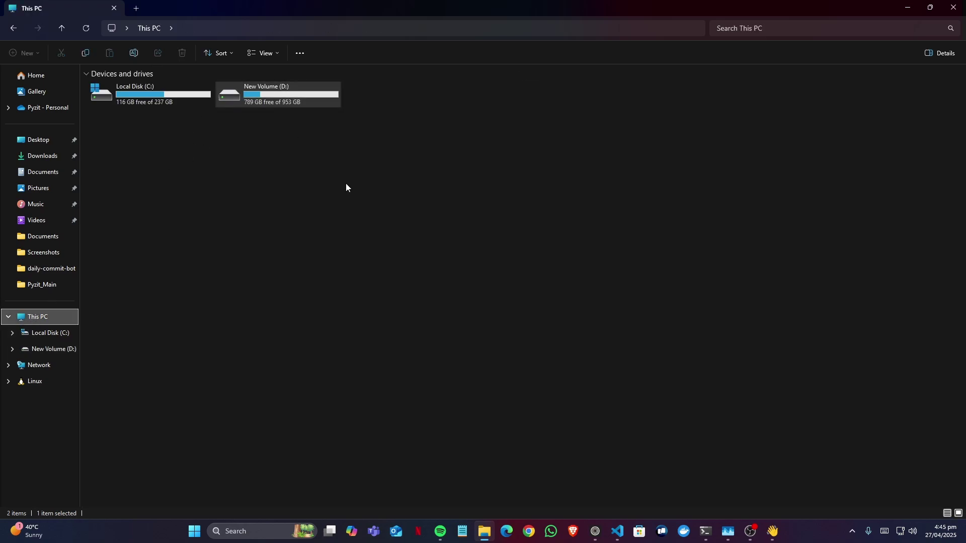
click(749, 531)
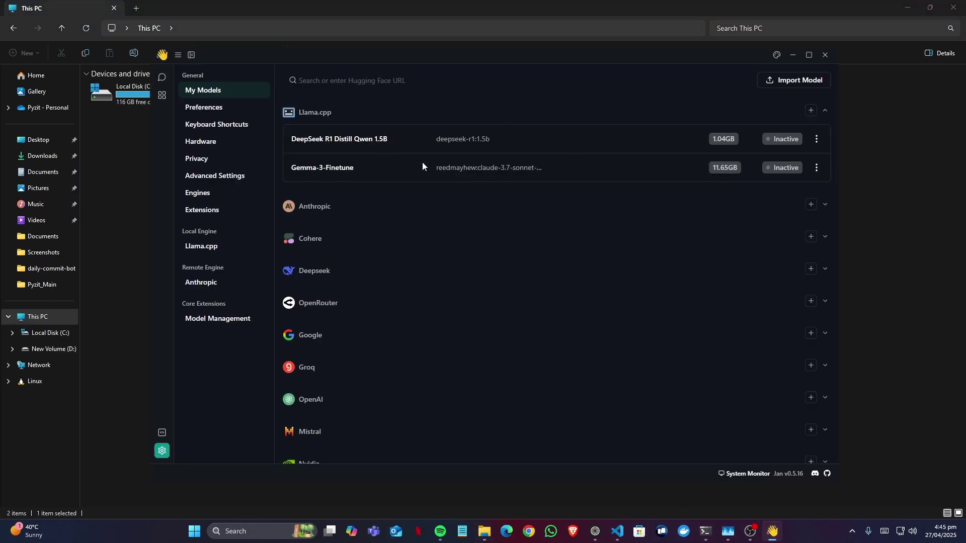
click(104, 170)
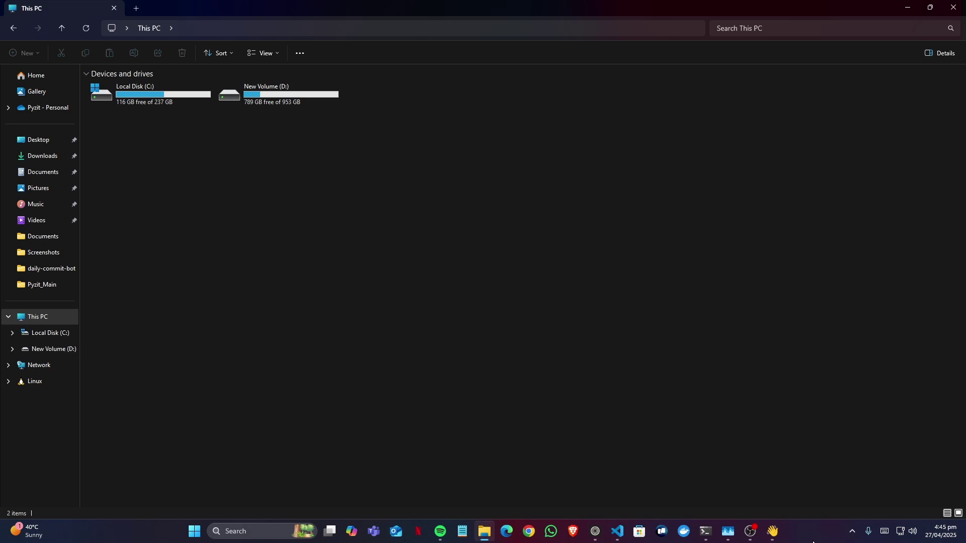
click(771, 537)
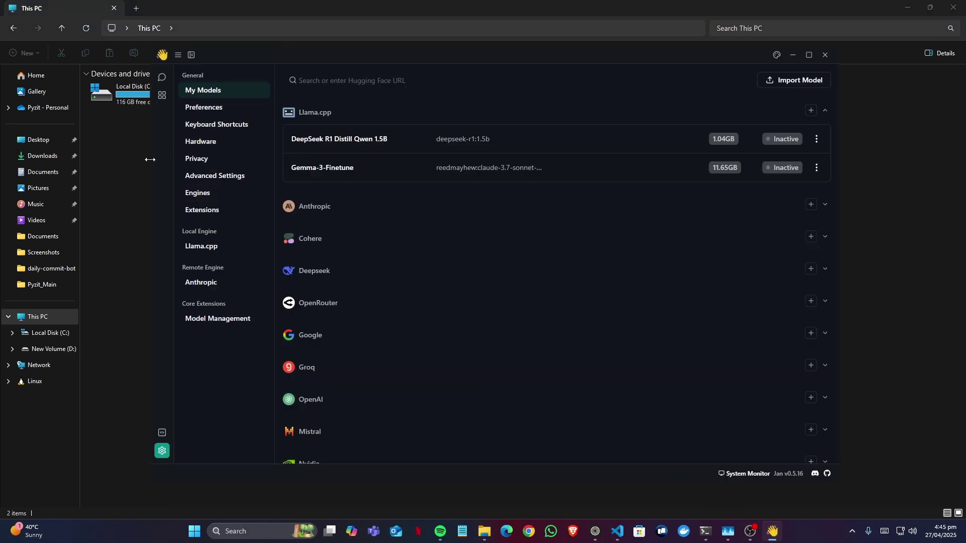
click(114, 176)
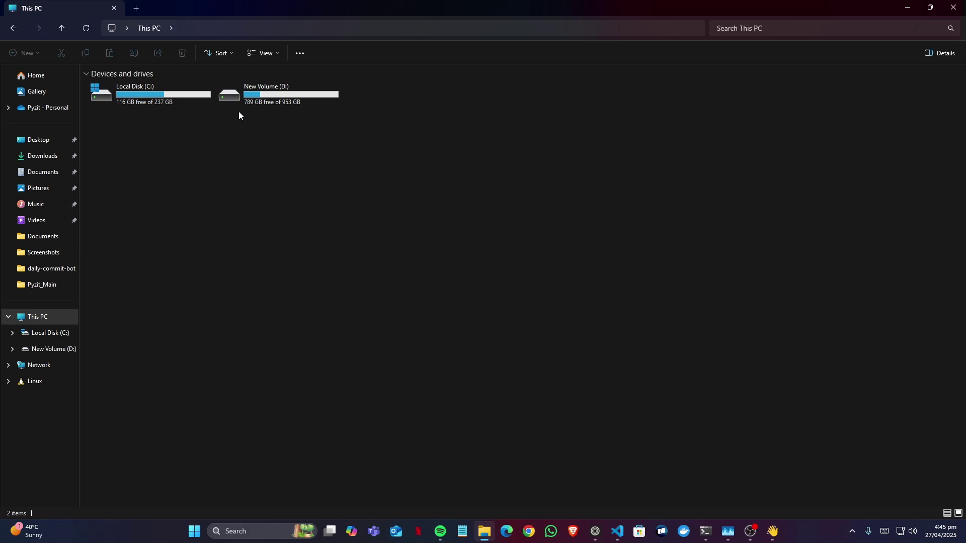
click(772, 531)
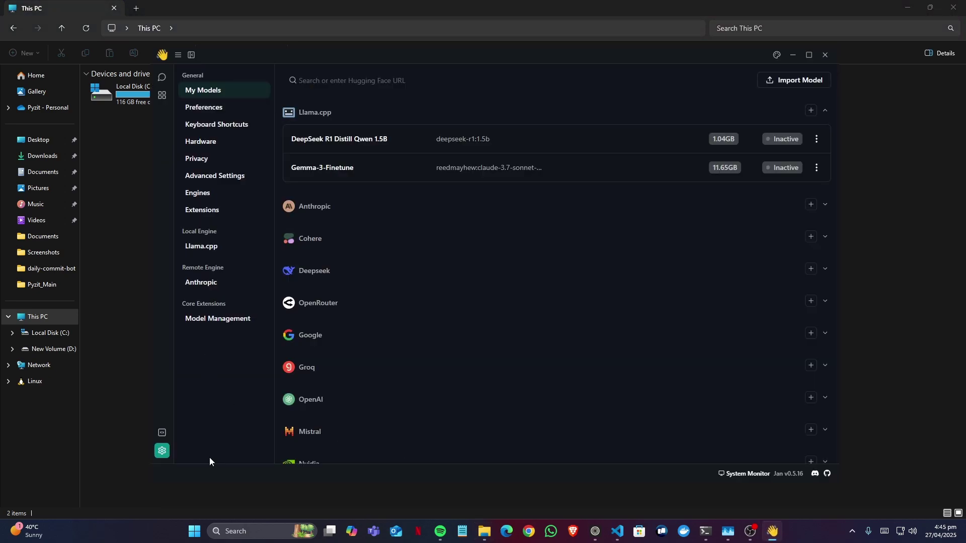
click(196, 178)
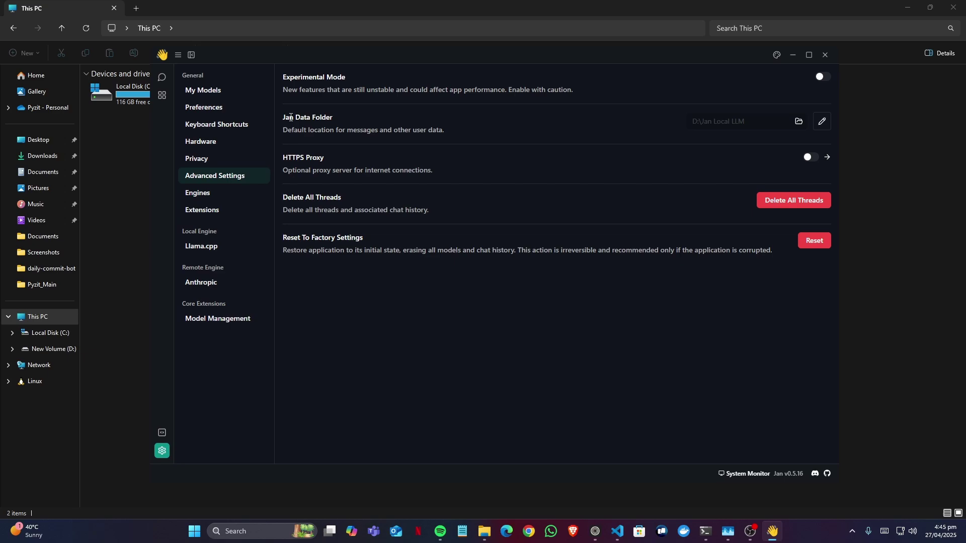
drag(281, 117, 358, 116)
click(820, 124)
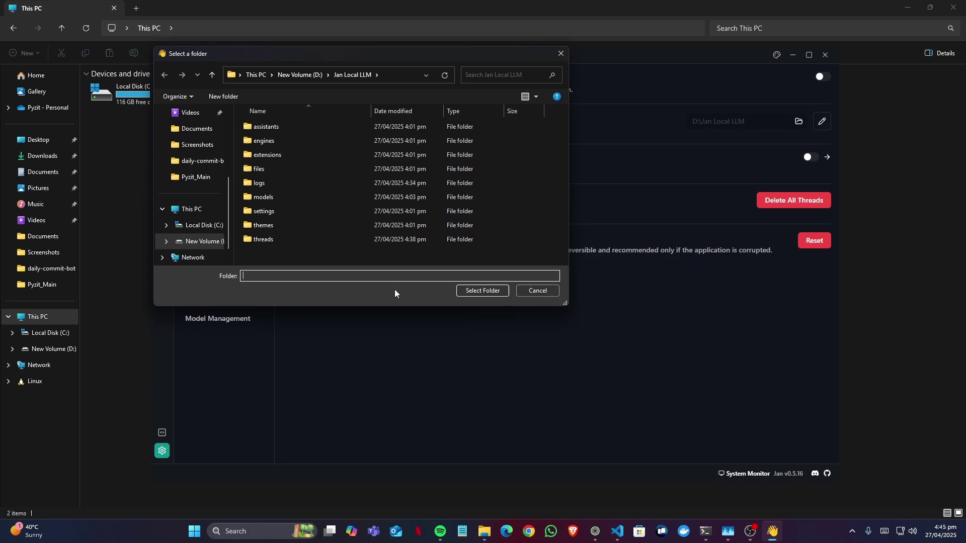
click(536, 291)
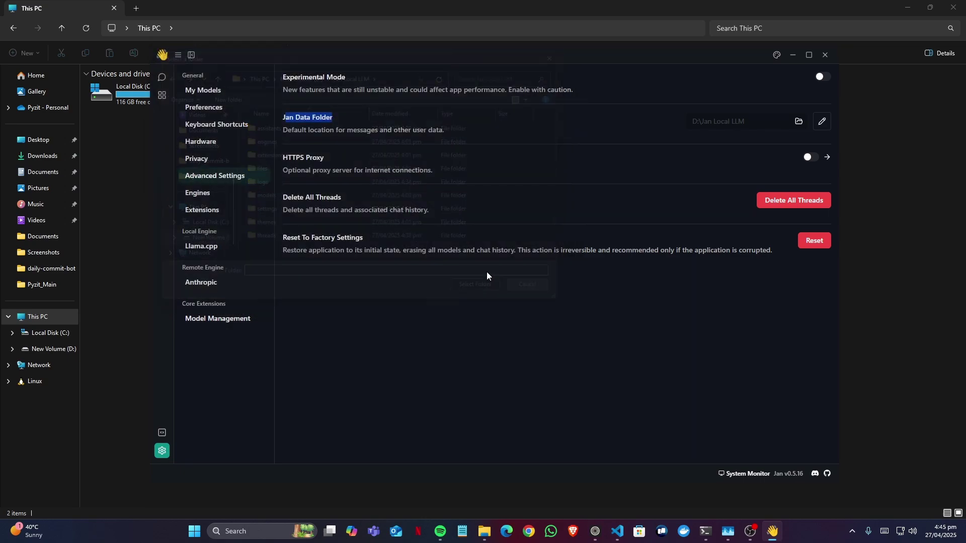
click(546, 339)
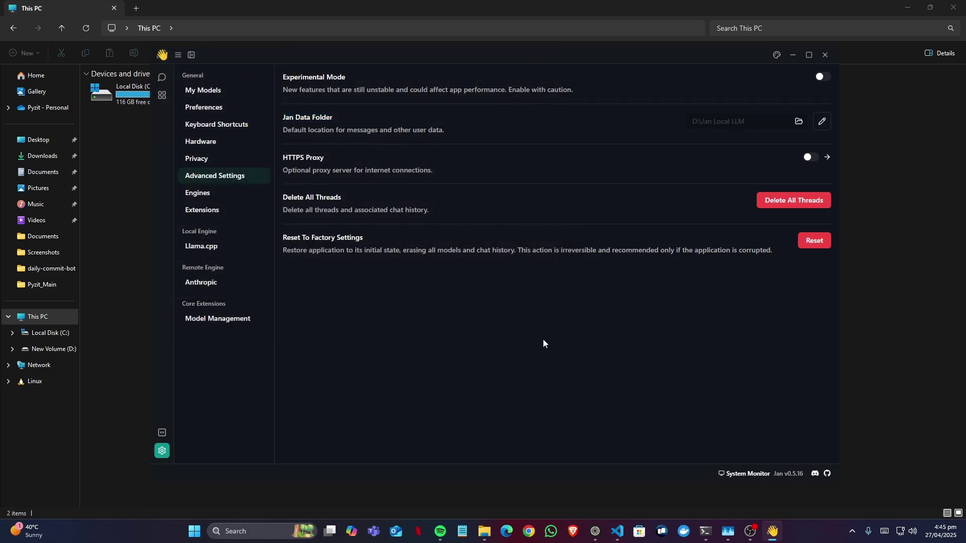
click(201, 92)
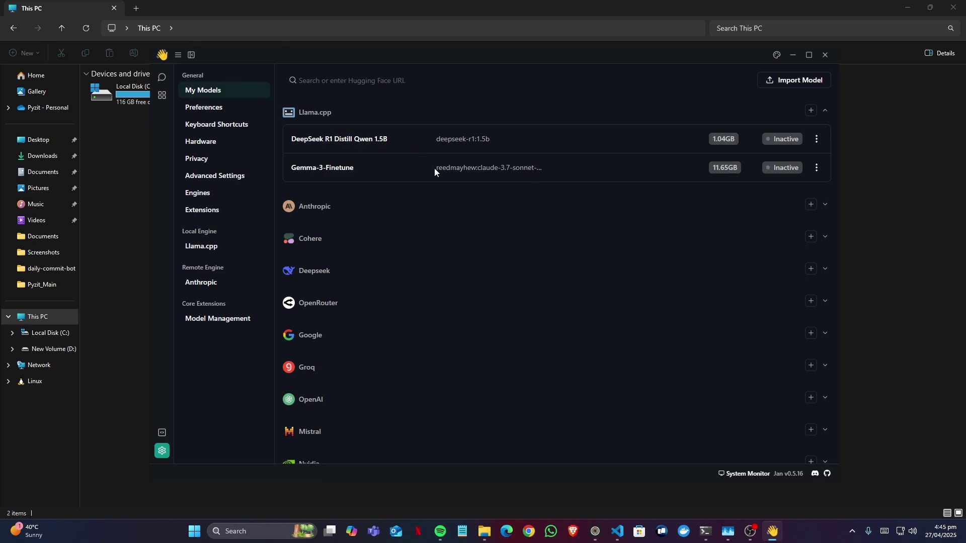
- Start DeepSeek R1 Distill Qwen 1.5B from its row menu, then return to the Hello You thread
click(816, 141)
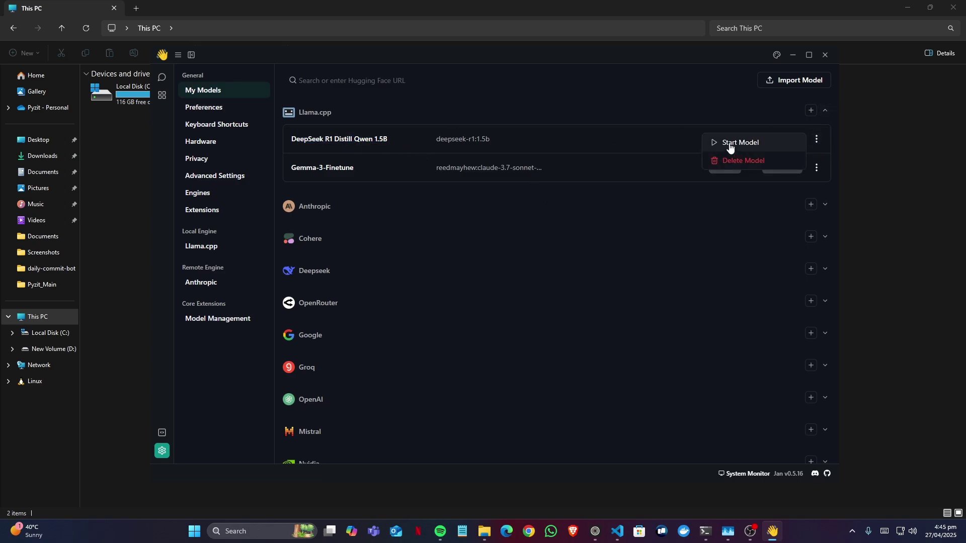
click(730, 145)
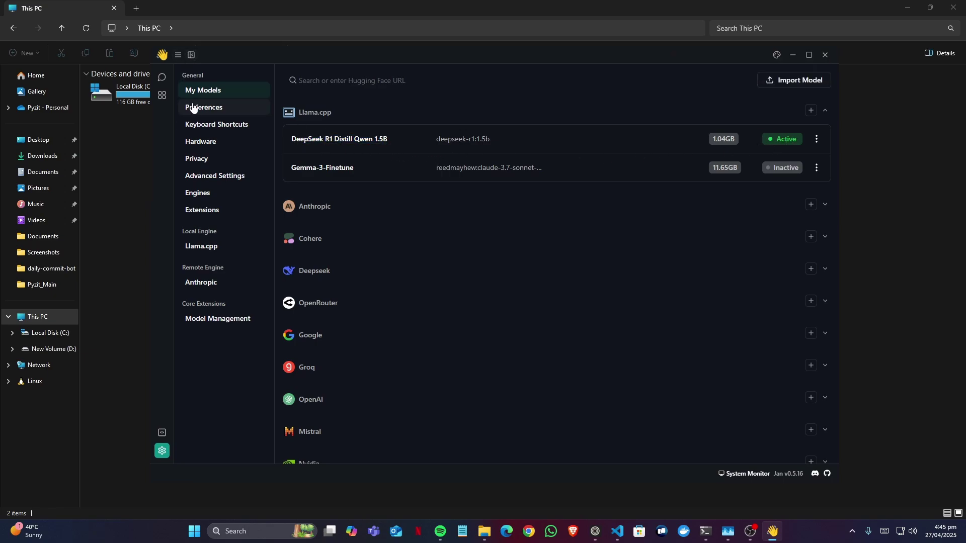
click(157, 79)
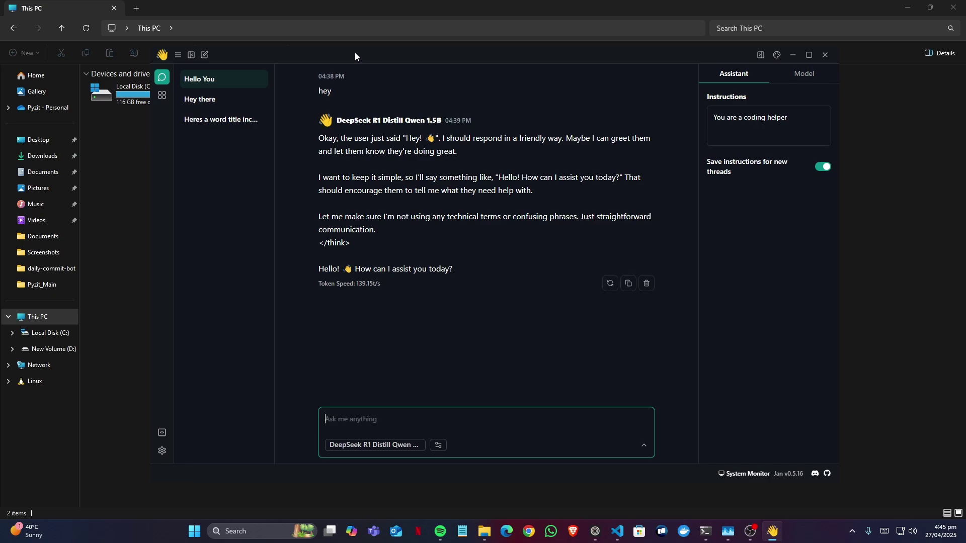
- Open a new thread using DeepSeek R1 Distill Qwen 1.5B and send it 'hey'
mouse_move(354, 53)
mouse_down()
mouse_move(391, 102)
mouse_move(379, 69)
mouse_up()
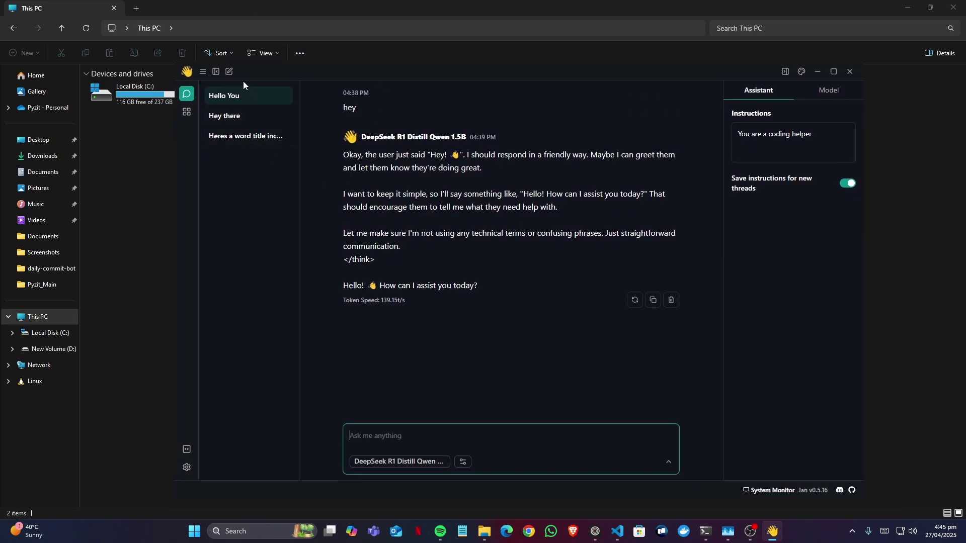
click(229, 72)
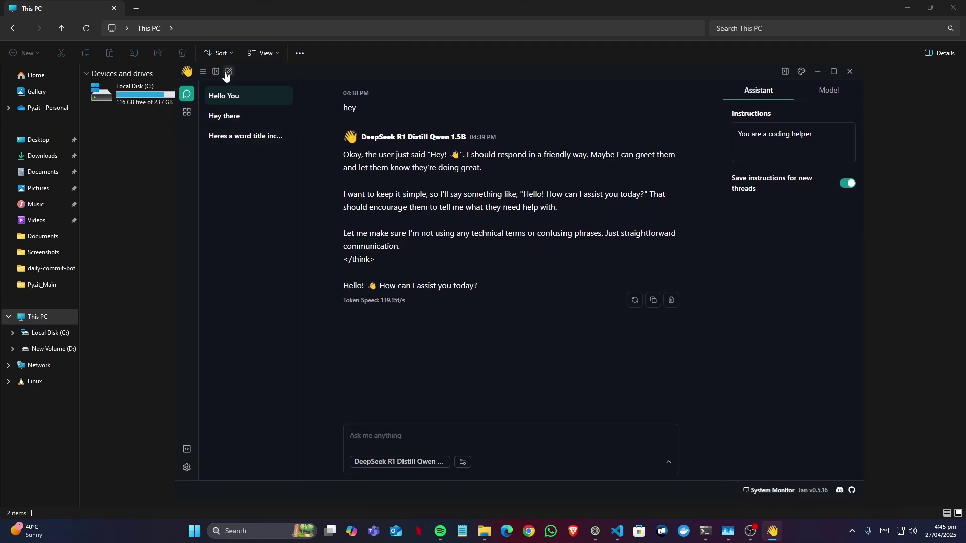
click(395, 461)
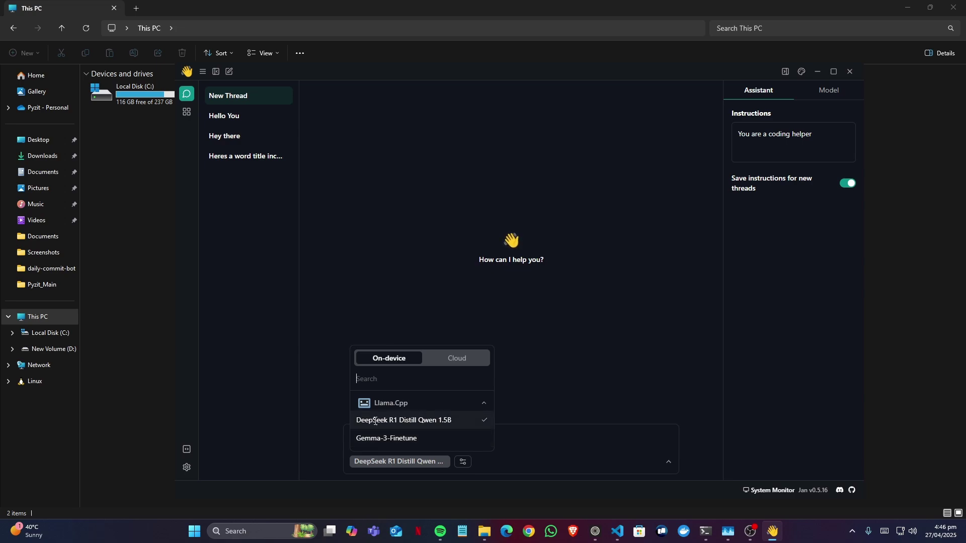
click(533, 445)
text(hey)
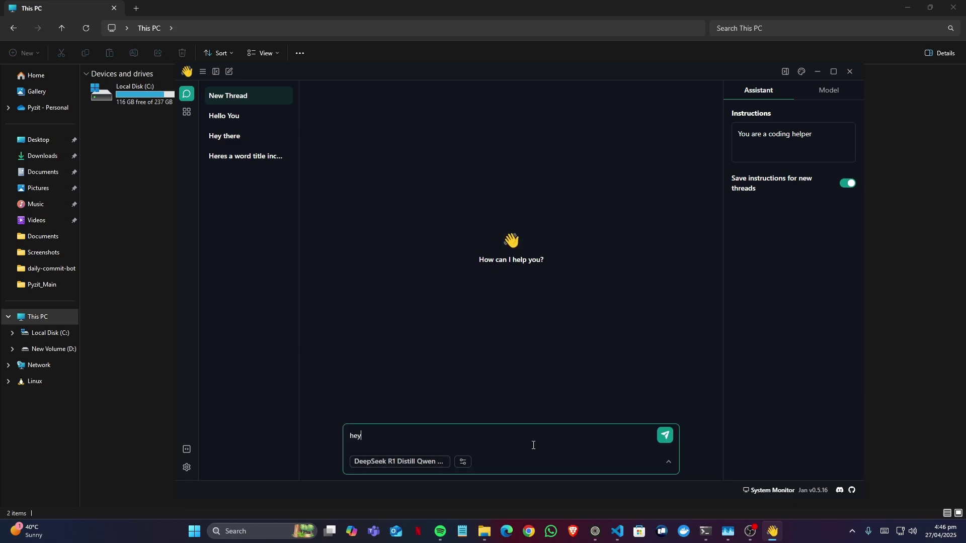
key(Return)
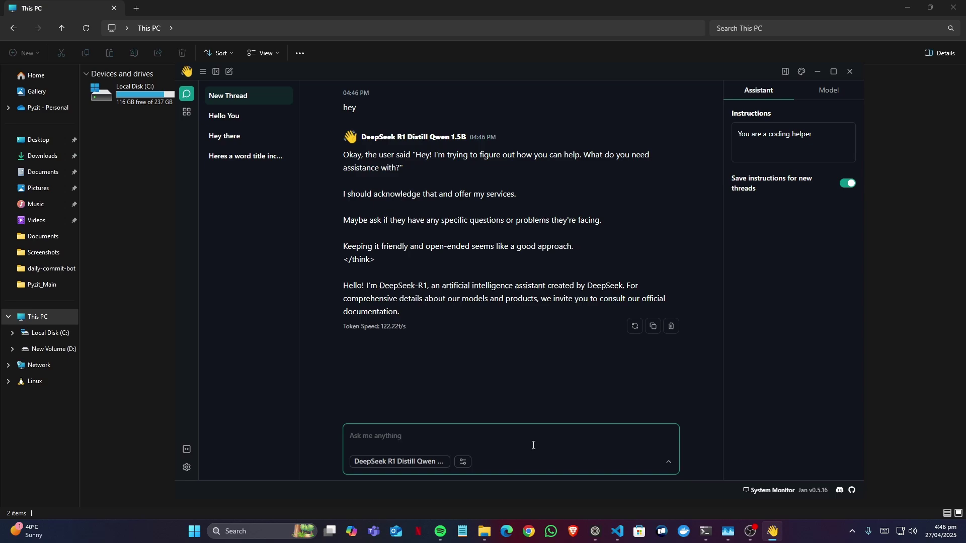
- Send DeepSeek 'how are yout?' and 'can you help me in coding', then review its coding reply
text(how a)
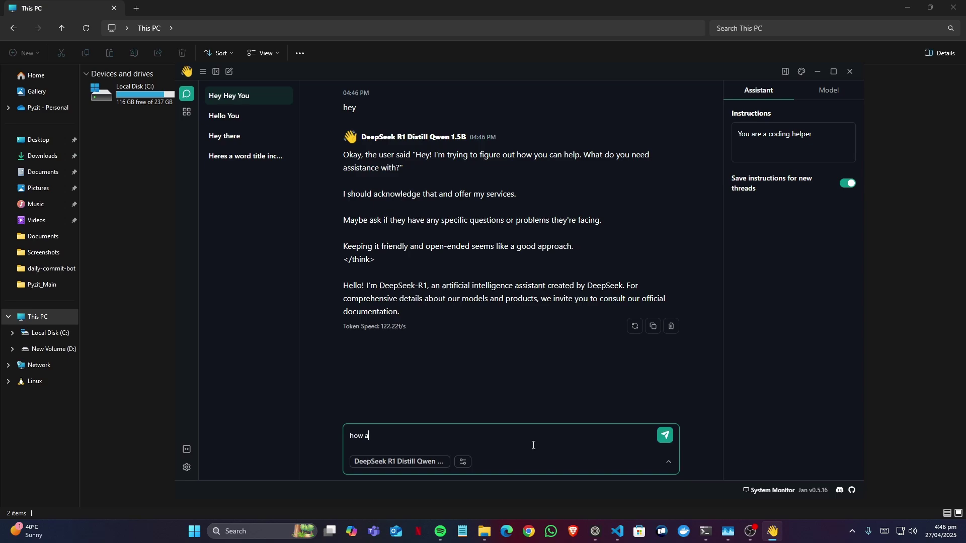
text(out?)
key(Return)
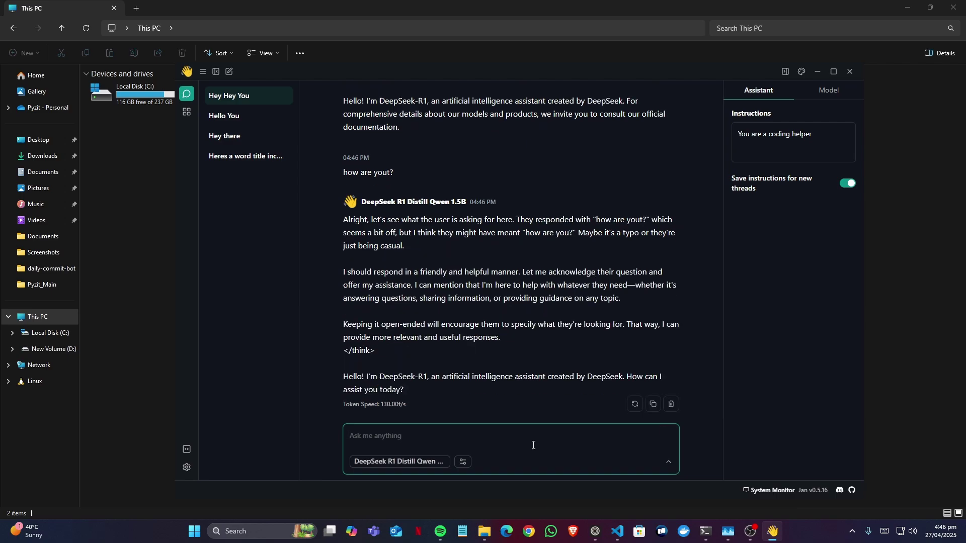
text(can y)
text(ou help me in coding)
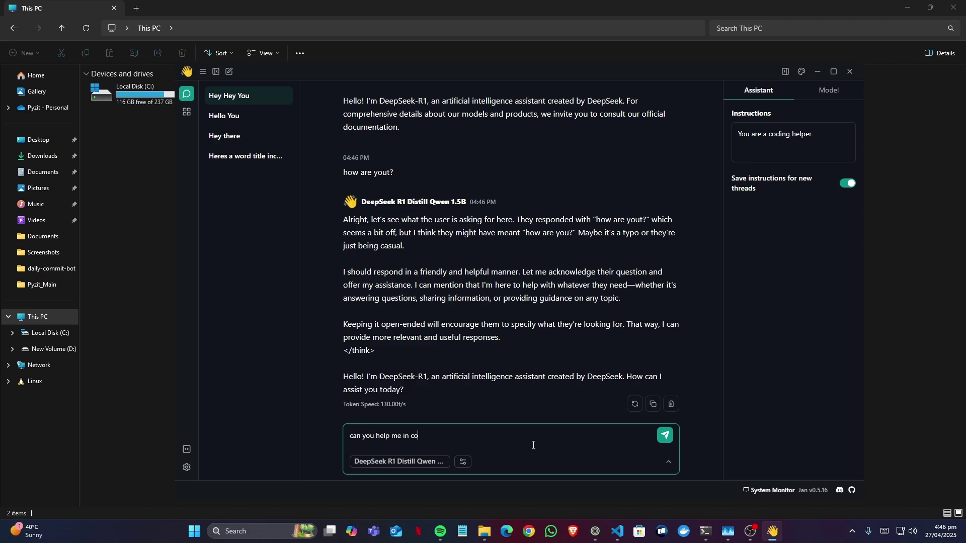
key(Return)
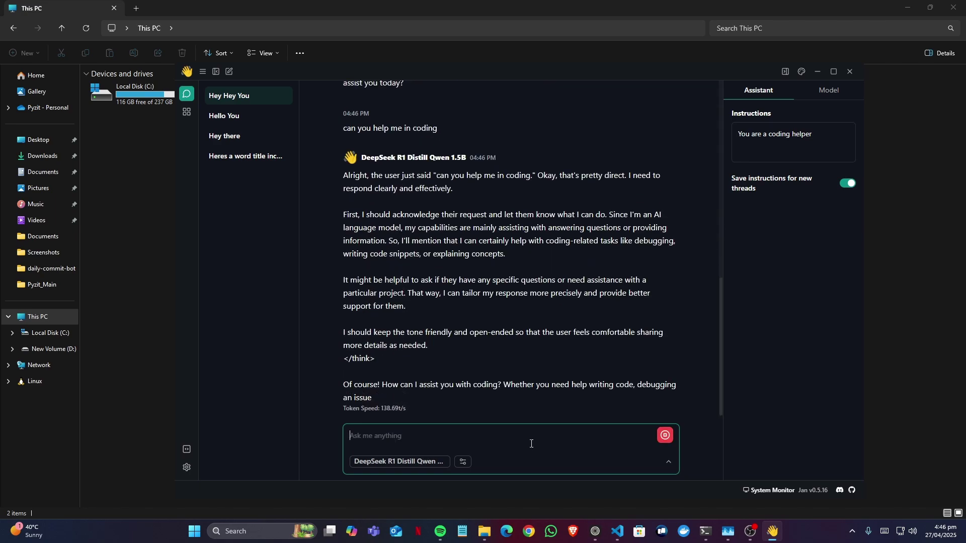
mouse_move(344, 370)
mouse_down()
mouse_move(478, 366)
mouse_move(477, 401)
mouse_up()
click(476, 402)
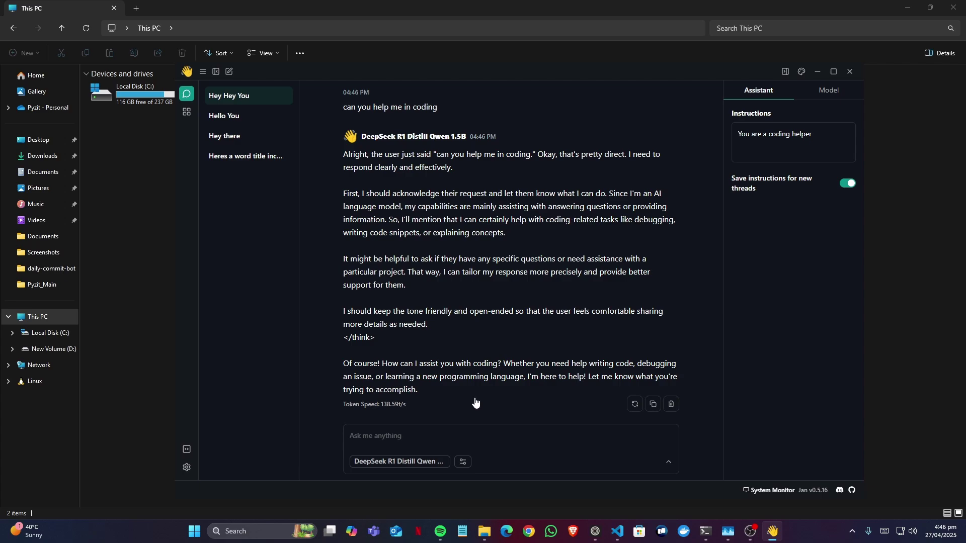